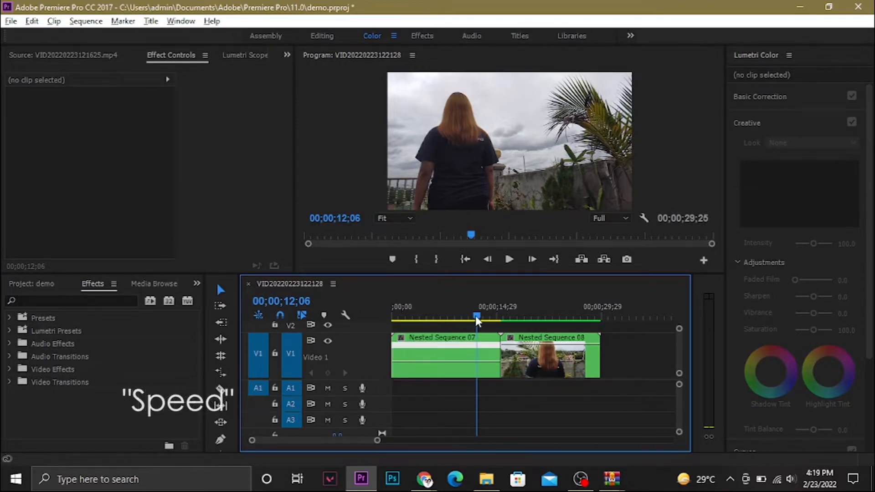
# Step: Try speeding up the whole Nested Sequence 07 clip to 250%, and undo the change
pyautogui.moveTo(477, 316); pyautogui.dragTo(483, 316)
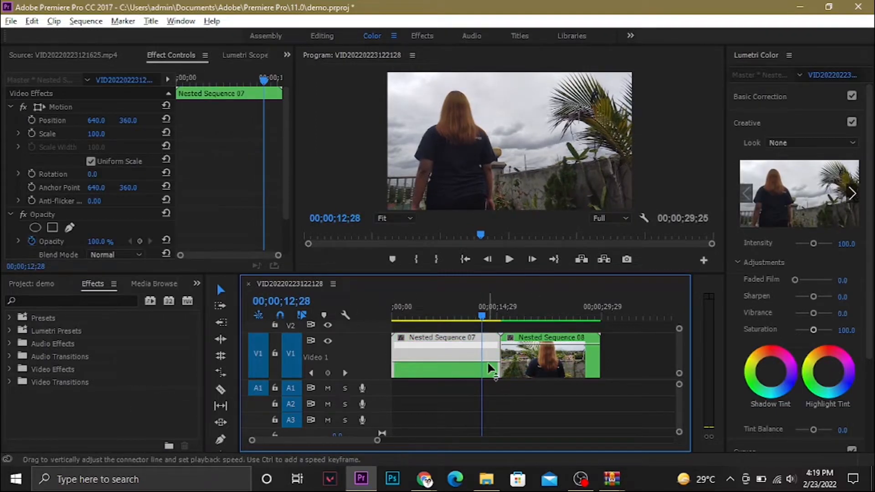
pyautogui.moveTo(489, 362); pyautogui.dragTo(492, 363)
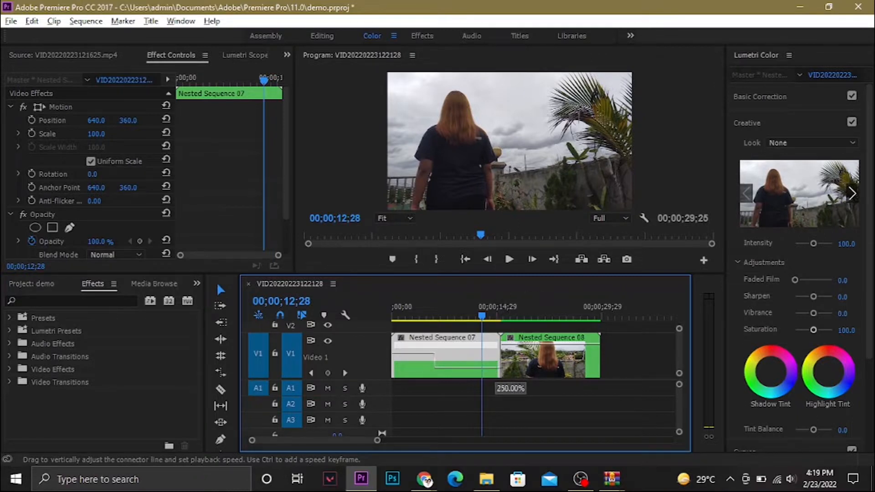
pyautogui.moveTo(494, 349); pyautogui.dragTo(494, 346)
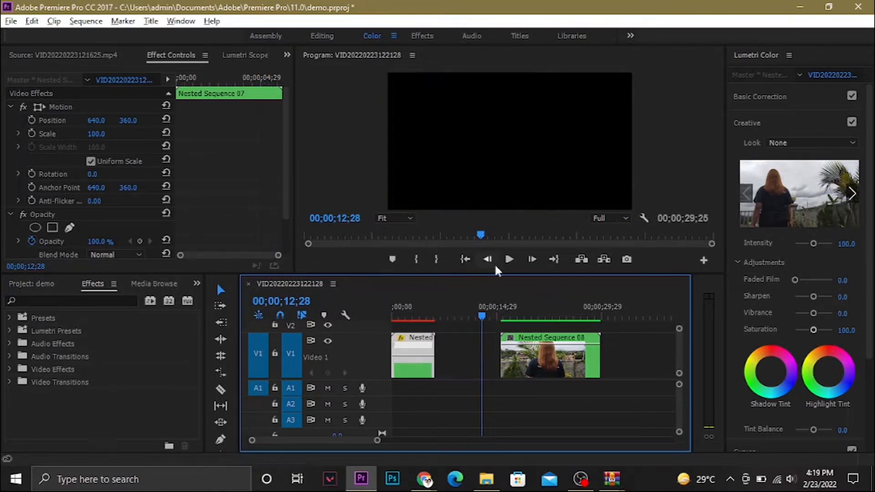
pyautogui.click(422, 307)
pyautogui.press('space')
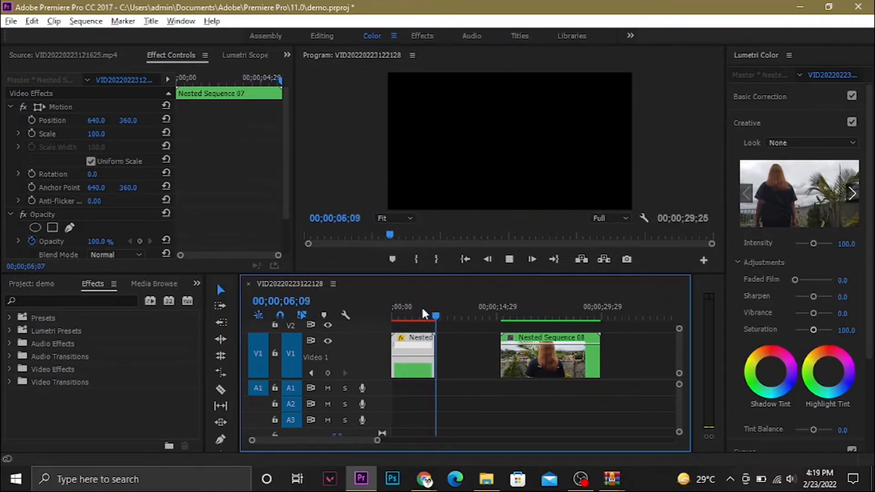
pyautogui.press('space')
pyautogui.hotkey('ctrl', 'z')
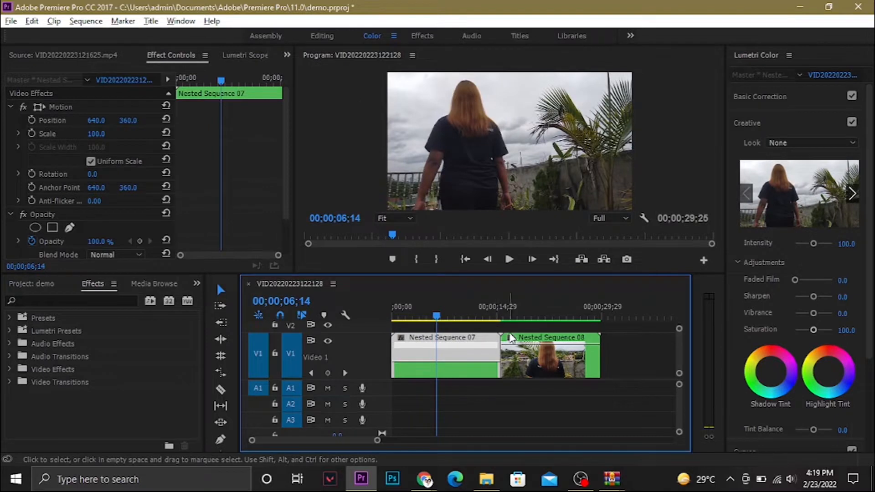
# Step: Add a Time Remapping speed keyframe to Nested Sequence 07 at 00;00;10;01
pyautogui.moveTo(437, 316); pyautogui.dragTo(462, 314)
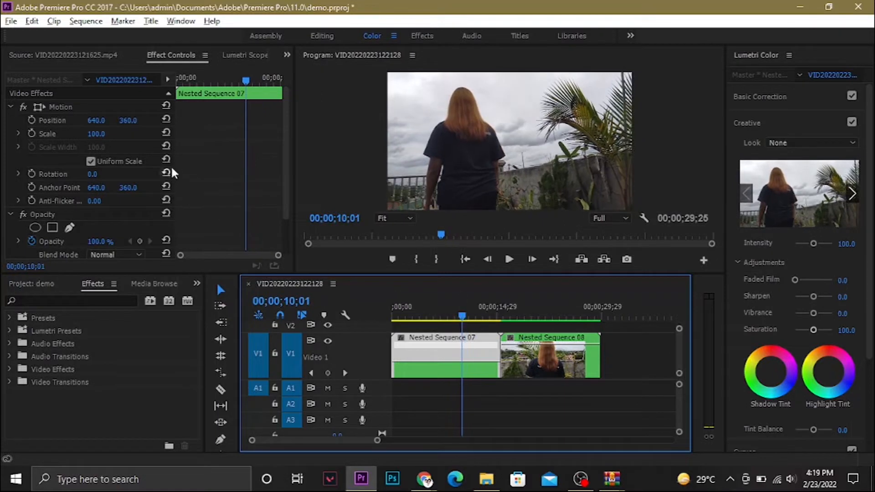
pyautogui.scroll(-2, 192, 161)
pyautogui.click(77, 55)
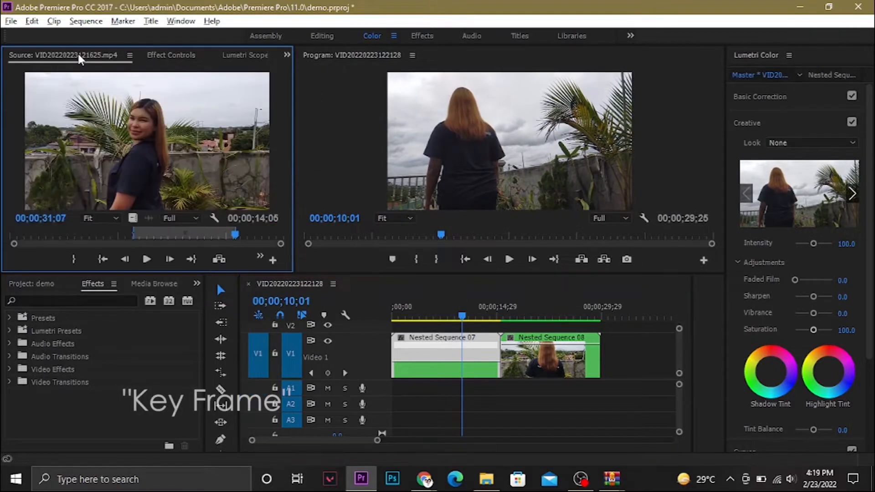
pyautogui.click(171, 62)
pyautogui.click(477, 359)
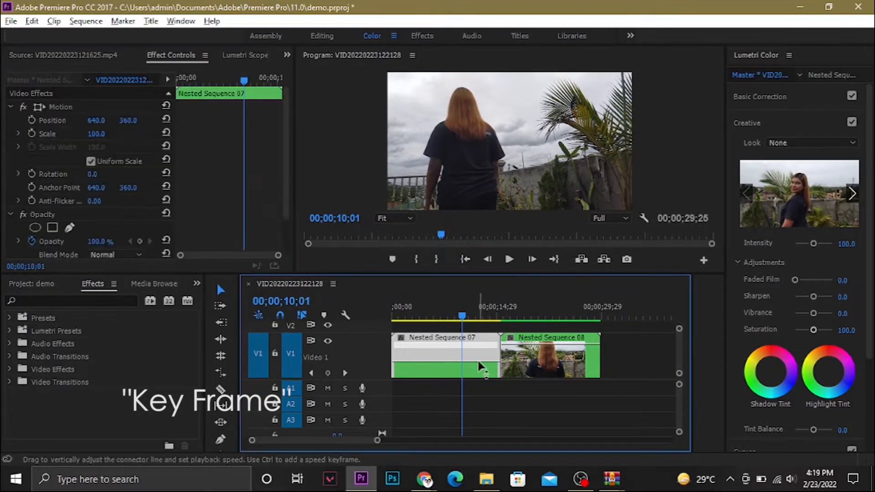
pyautogui.scroll(-2, 178, 197)
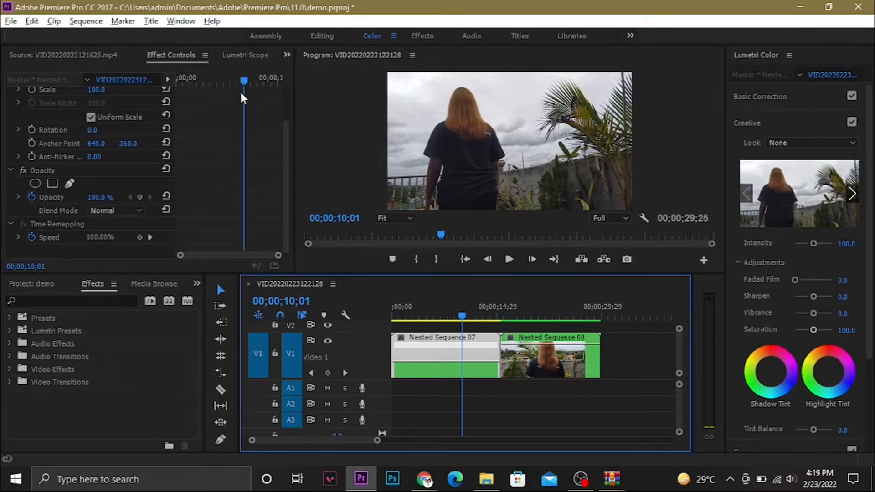
pyautogui.click(183, 23)
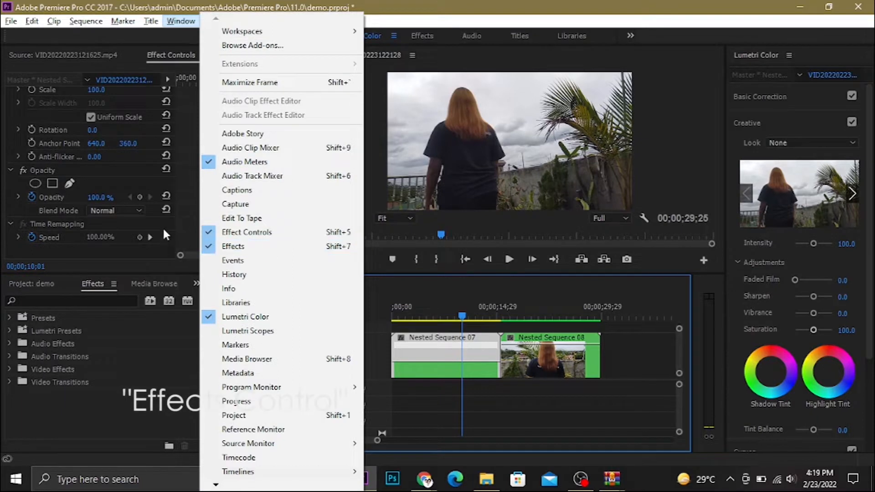
pyautogui.click(246, 232)
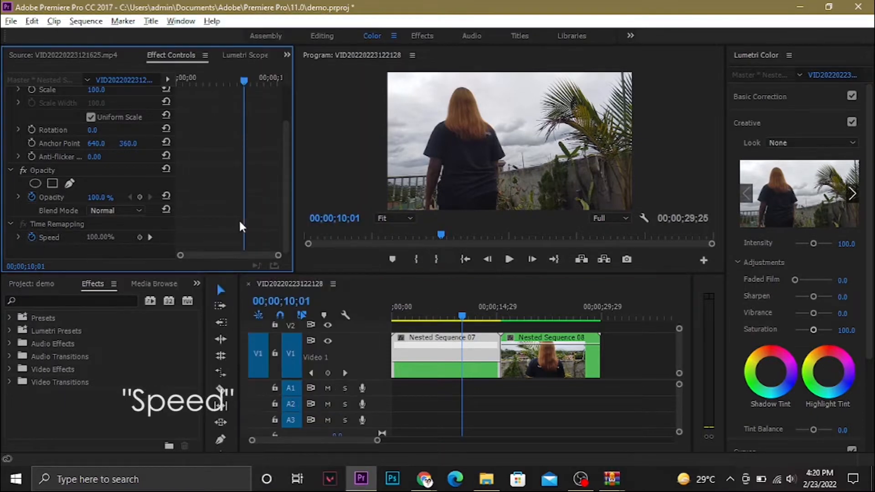
pyautogui.click(140, 237)
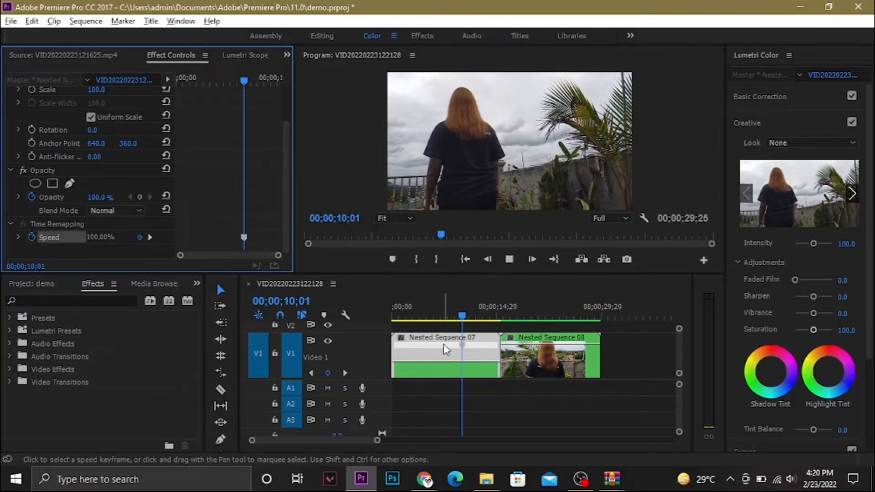
# Step: Raise the speed of the Nested Sequence 07 section after the keyframe to 722% and preview it
pyautogui.press('space')
pyautogui.press('space')
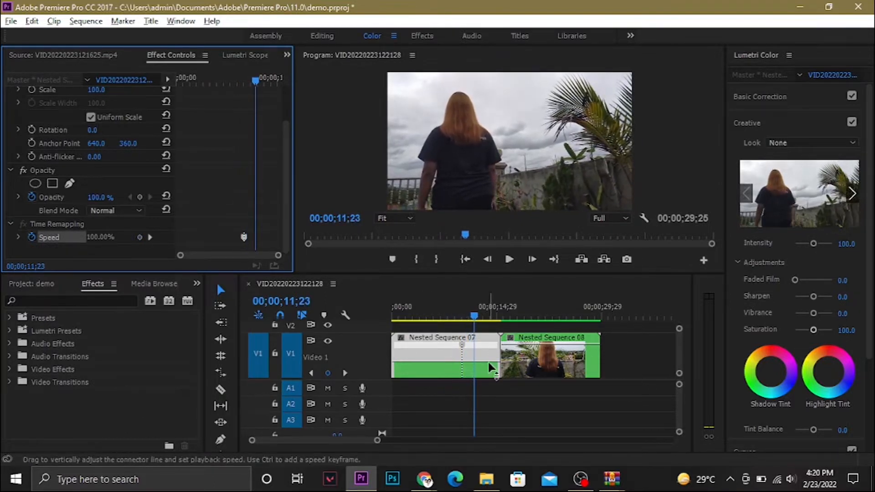
pyautogui.moveTo(489, 363); pyautogui.dragTo(494, 363)
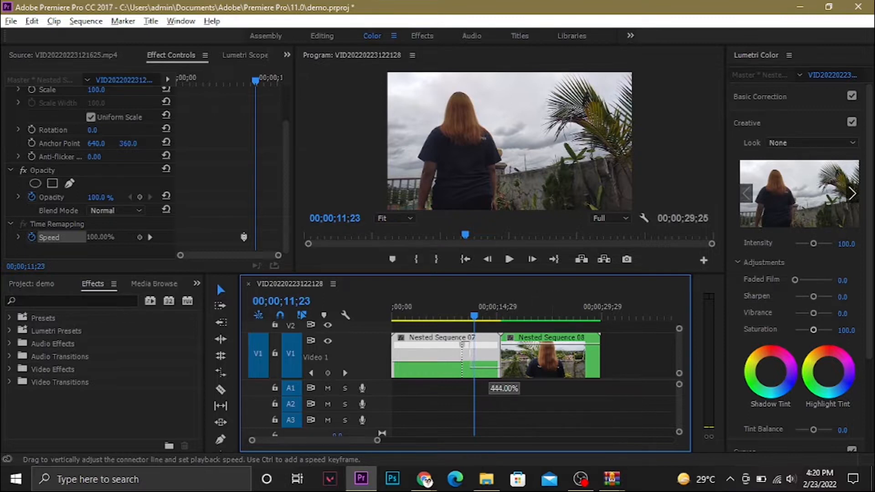
pyautogui.moveTo(494, 352); pyautogui.dragTo(494, 351)
pyautogui.click(462, 314)
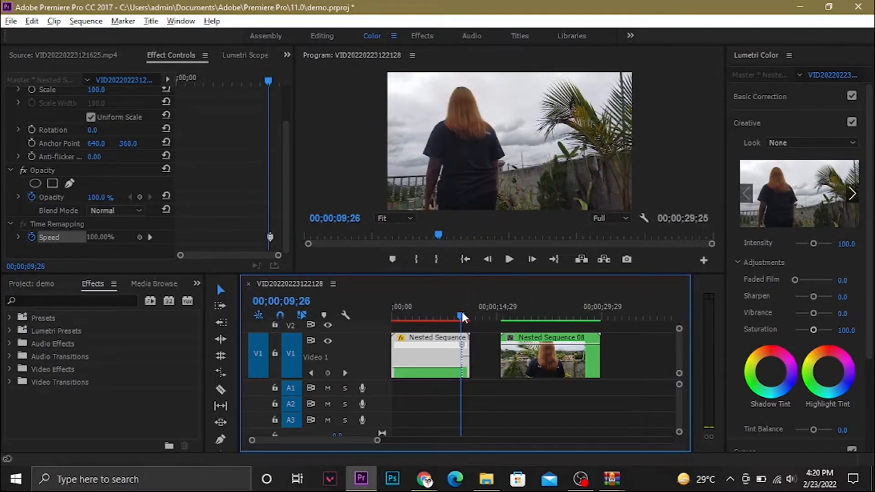
pyautogui.press('space')
pyautogui.click(446, 312)
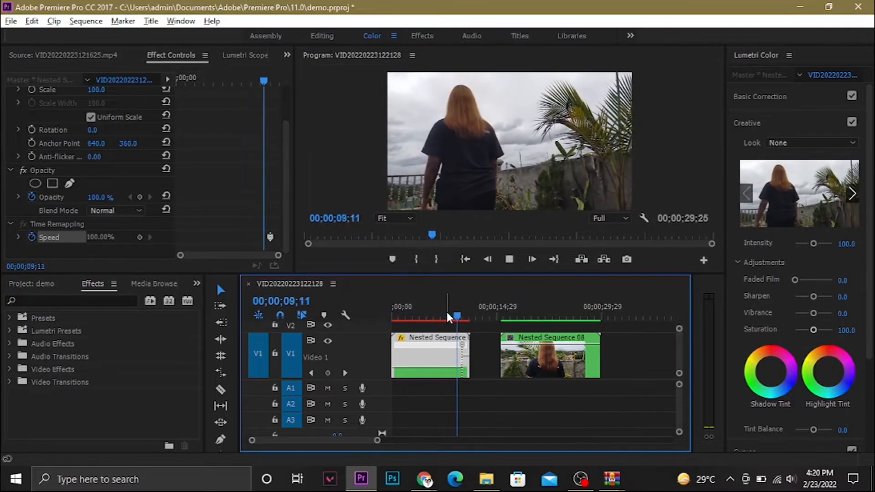
pyautogui.press('space')
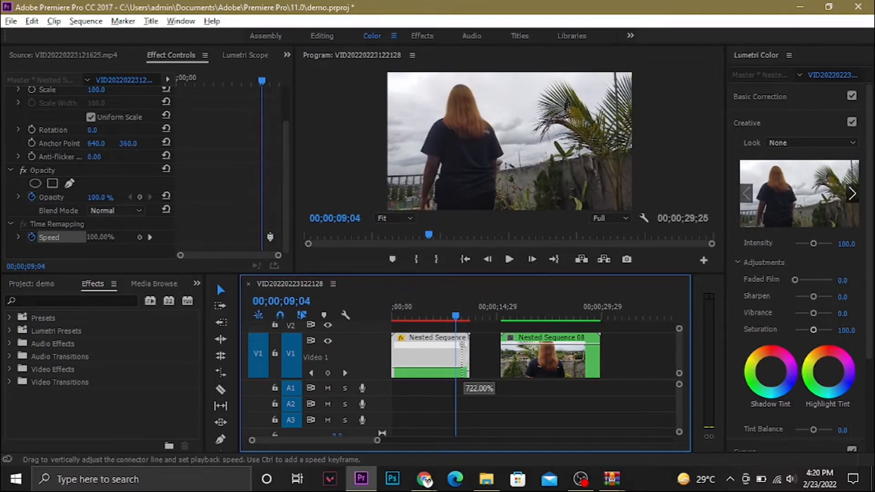
pyautogui.moveTo(465, 357); pyautogui.dragTo(466, 356)
pyautogui.press('space')
pyautogui.moveTo(461, 311); pyautogui.dragTo(468, 310)
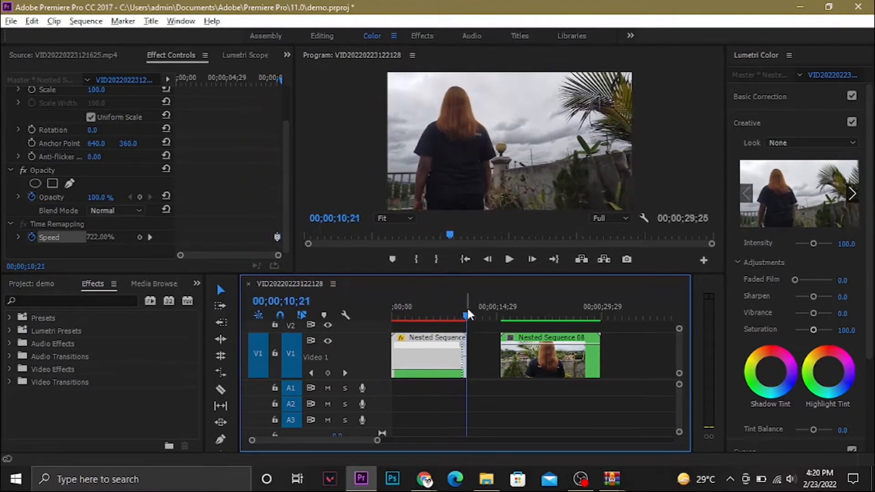
# Step: Split the speed keyframe in Nested Sequence 07 to form a gradual speed ramp near the clip's end, and preview it
pyautogui.press('=')
pyautogui.press('=')
pyautogui.moveTo(532, 316); pyautogui.dragTo(520, 319)
pyautogui.press('space')
pyautogui.press('space')
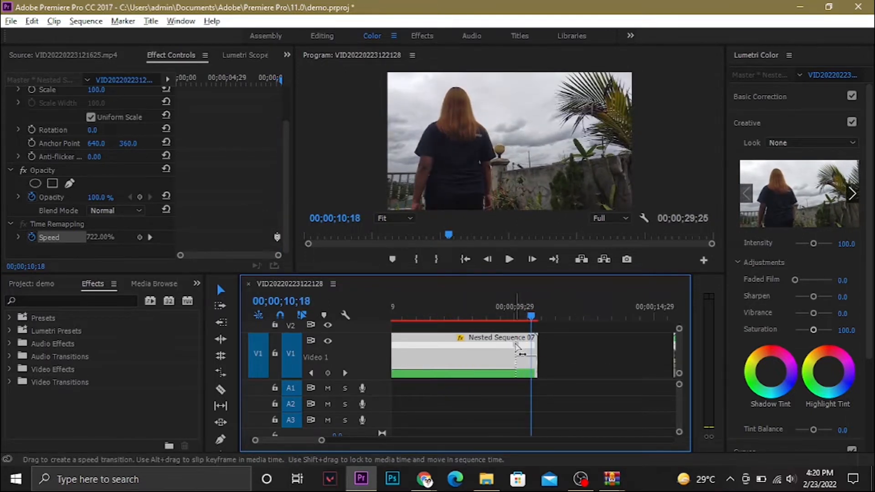
pyautogui.moveTo(516, 346); pyautogui.dragTo(520, 349)
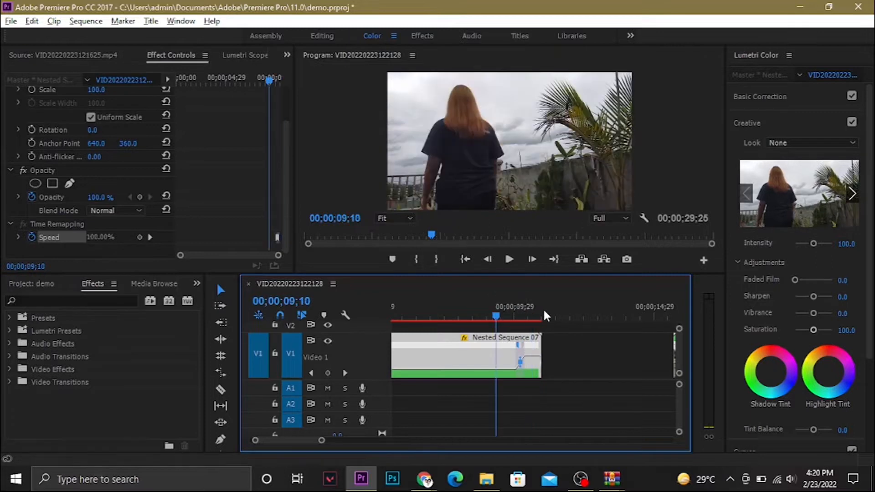
pyautogui.press('space')
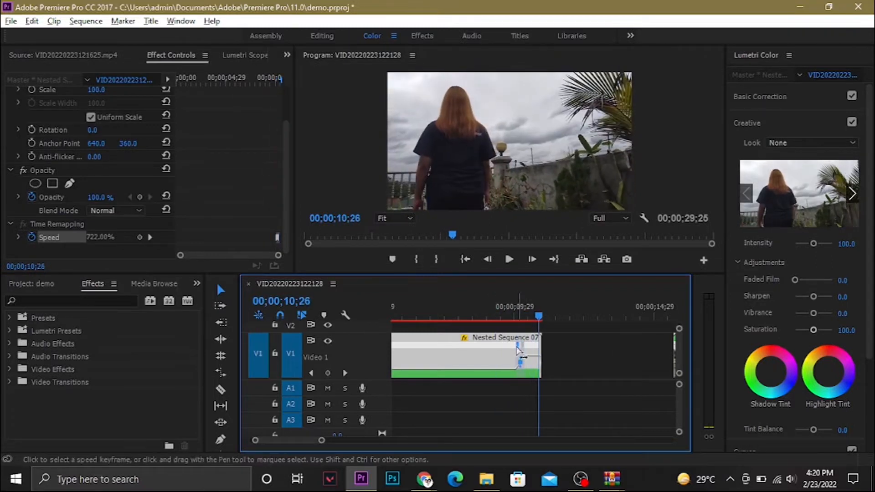
pyautogui.moveTo(517, 349); pyautogui.dragTo(529, 342)
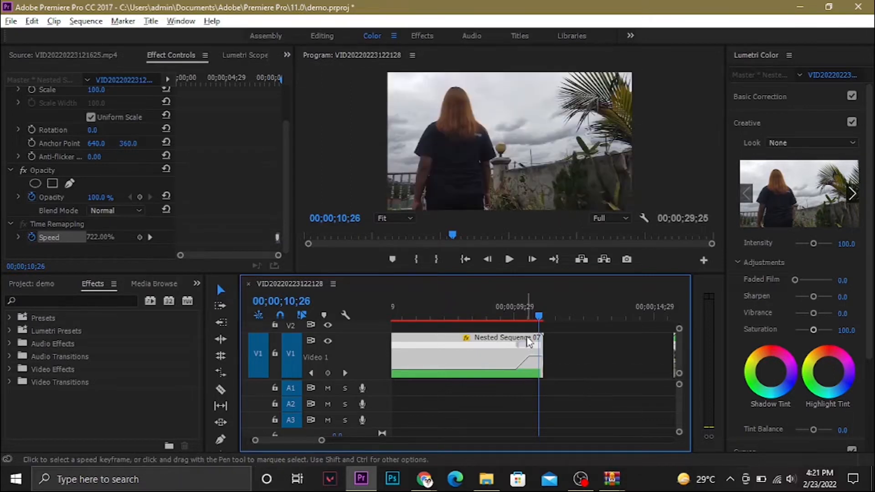
pyautogui.press('space')
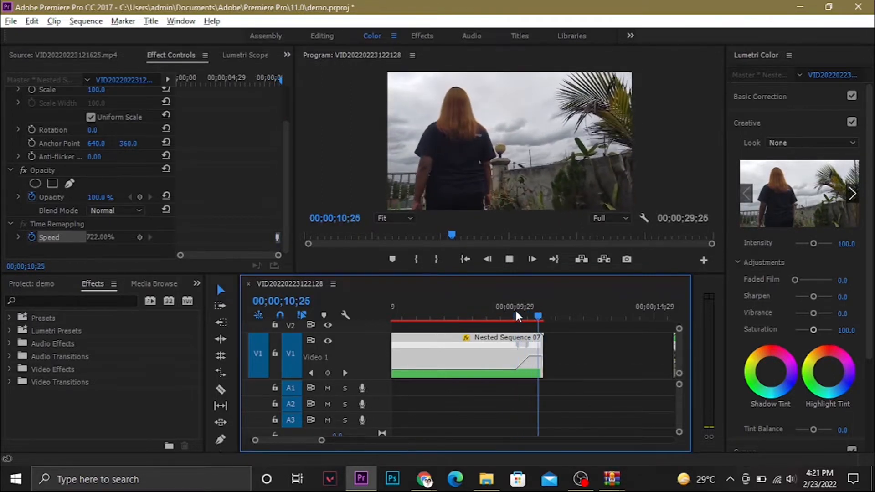
pyautogui.click(523, 305)
# Step: Remove the gap between Nested Sequence 07 and Nested Sequence 08 on Video 1
pyautogui.hscroll(3, 639, 370)
pyautogui.click(601, 369)
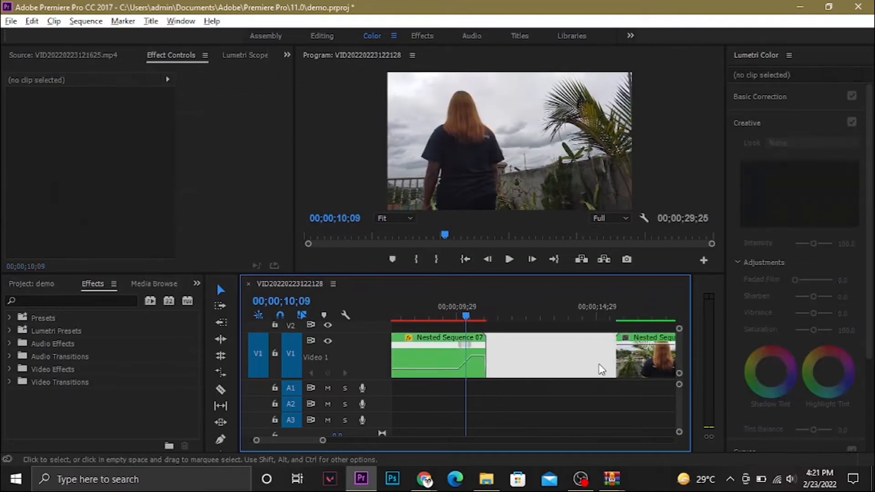
pyautogui.press('Delete')
# Step: Show the Time Remapping speed line on Nested Sequence 08 and add a speed keyframe at 00;00;13;15
pyautogui.click(474, 301)
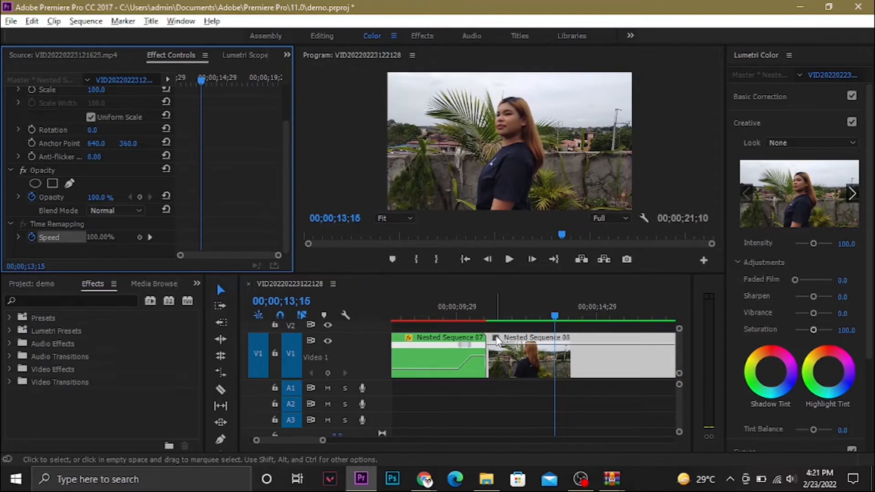
pyautogui.click(497, 339)
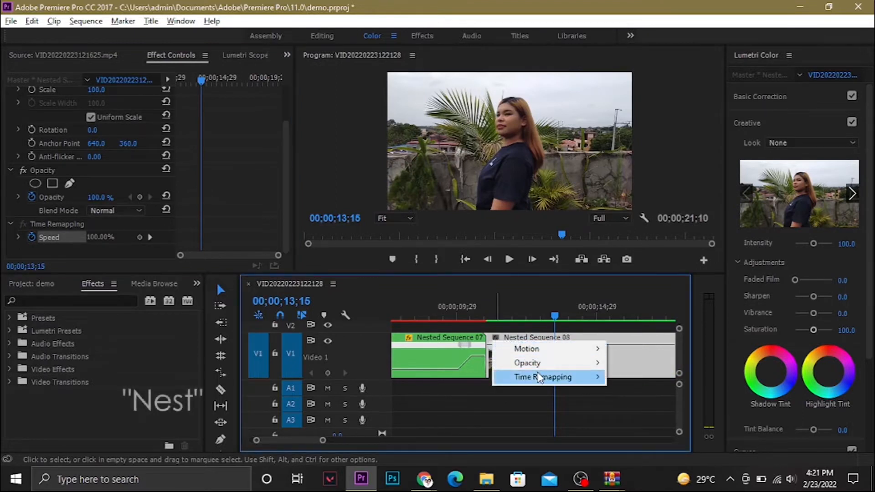
pyautogui.moveTo(603, 382)
pyautogui.click(636, 377)
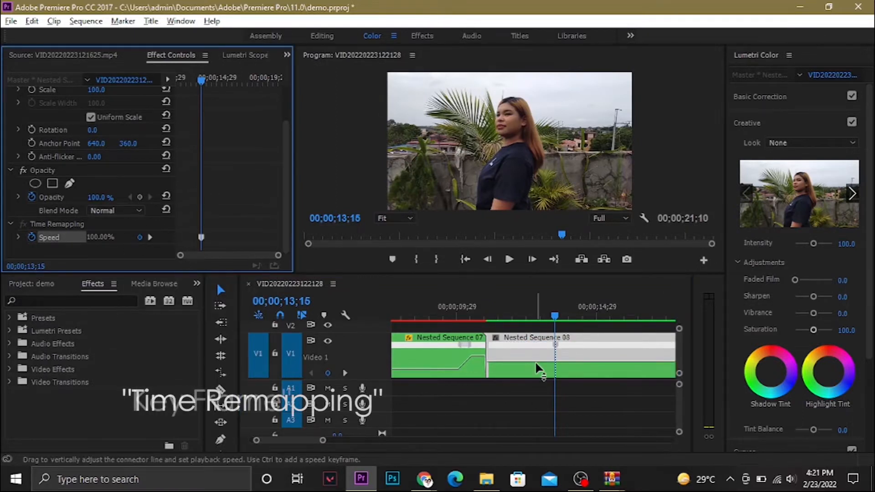
# Step: Increase the speed of the Nested Sequence 08 section before its keyframe and preview the cut between the two clips
pyautogui.moveTo(537, 367); pyautogui.dragTo(495, 355)
pyautogui.click(477, 305)
pyautogui.press('space')
pyautogui.press('space')
pyautogui.moveTo(484, 312); pyautogui.dragTo(459, 308)
pyautogui.moveTo(477, 357); pyautogui.dragTo(477, 353)
# Step: Split the speed keyframe in Nested Sequence 08 into a gradual ramp and adjust the speed line after it
pyautogui.click(476, 314)
pyautogui.press('=')
pyautogui.press('=')
pyautogui.press('=')
pyautogui.click(502, 317)
pyautogui.press('-')
pyautogui.press('-')
pyautogui.click(490, 317)
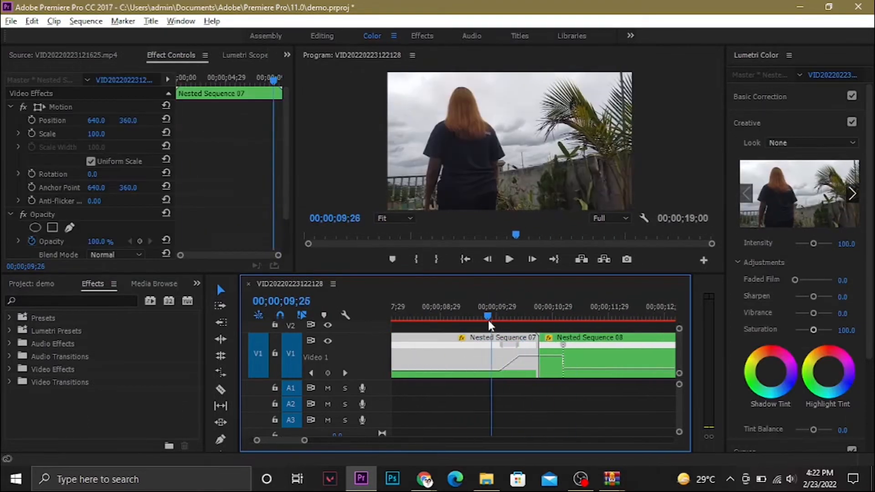
pyautogui.press('space')
pyautogui.press('space')
pyautogui.moveTo(564, 345); pyautogui.dragTo(592, 346)
pyautogui.moveTo(604, 368); pyautogui.dragTo(604, 362)
pyautogui.click(495, 315)
pyautogui.press('space')
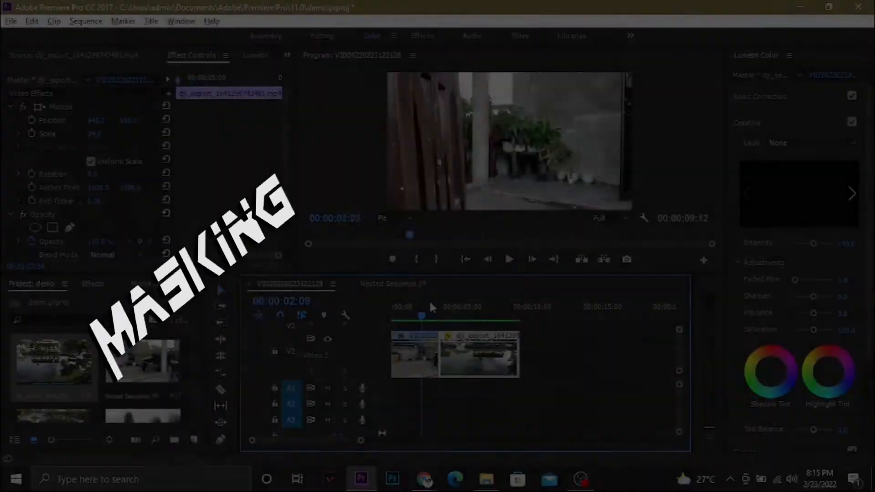
# Step: Move the playhead back to the start of the sequence at 00:00:00:00
pyautogui.moveTo(431, 306); pyautogui.dragTo(399, 309)
pyautogui.press('Left')
pyautogui.press('Left')
pyautogui.press('Left')
pyautogui.press('Left')
pyautogui.press('Left')
pyautogui.press('Left')
pyautogui.press('Left')
pyautogui.press('Left')
pyautogui.press('Left')
pyautogui.press('Left')
pyautogui.press('Left')
pyautogui.press('Left')
pyautogui.press('Left')
pyautogui.press('Left')
pyautogui.press('Left')
pyautogui.press('Left')
pyautogui.press('Left')
pyautogui.press('Left')
pyautogui.press('Left')
pyautogui.press('Left')
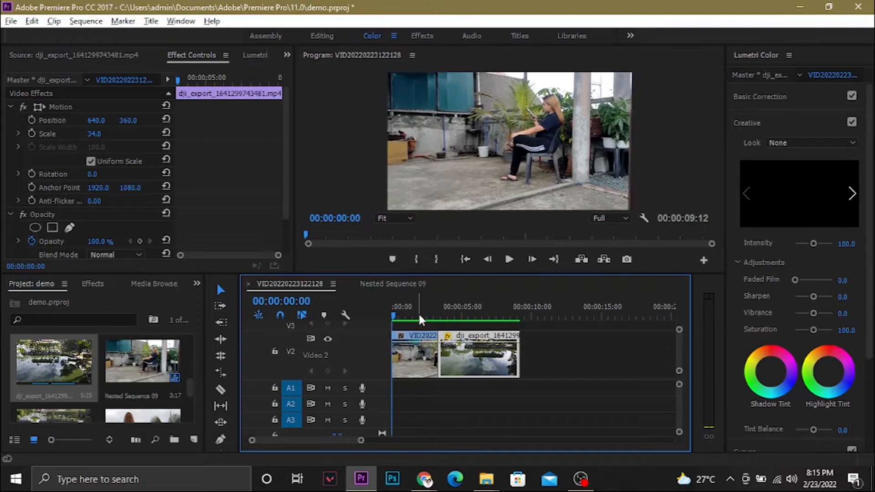
# Step: Move the VID20220223122502.mp4 clip up to Video 3 and place the dji_export clip beneath it at the sequence start on Video 2
pyautogui.moveTo(492, 348)
pyautogui.mouseDown()
pyautogui.moveTo(470, 388)
pyautogui.moveTo(446, 401)
pyautogui.moveTo(453, 385)
pyautogui.moveTo(499, 371)
pyautogui.moveTo(493, 351)
pyautogui.mouseUp()
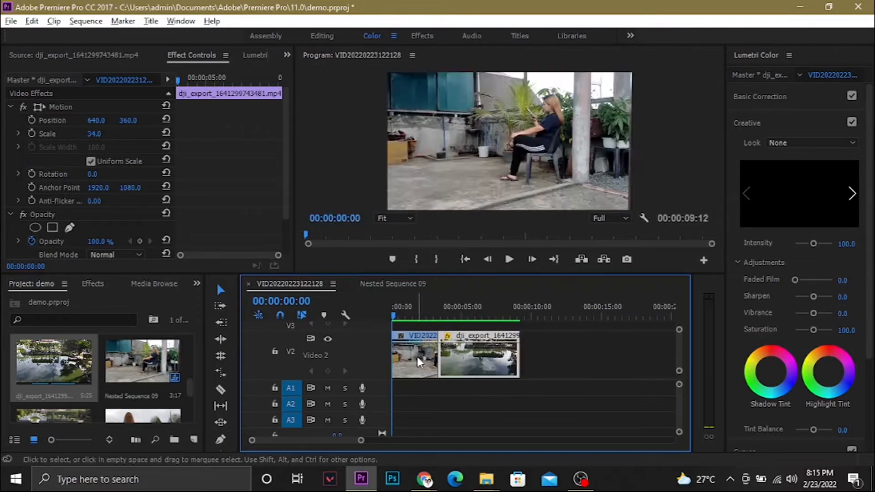
pyautogui.moveTo(417, 357); pyautogui.dragTo(416, 327)
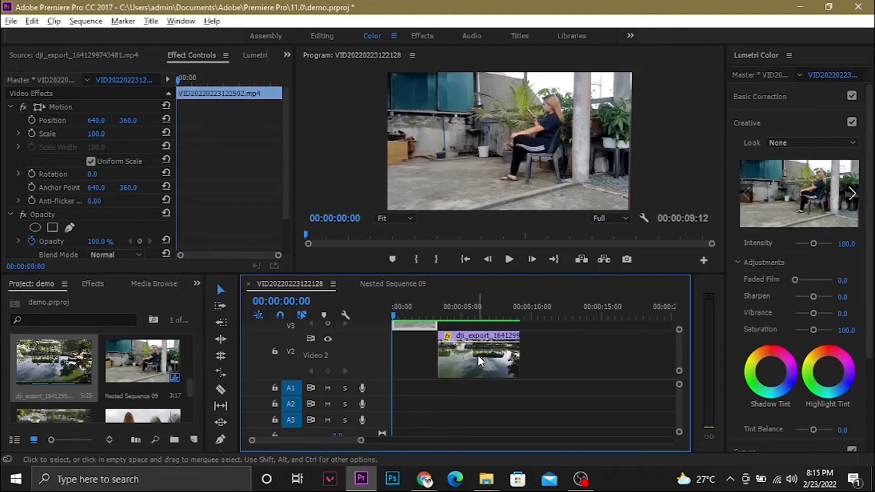
pyautogui.moveTo(476, 357); pyautogui.dragTo(420, 362)
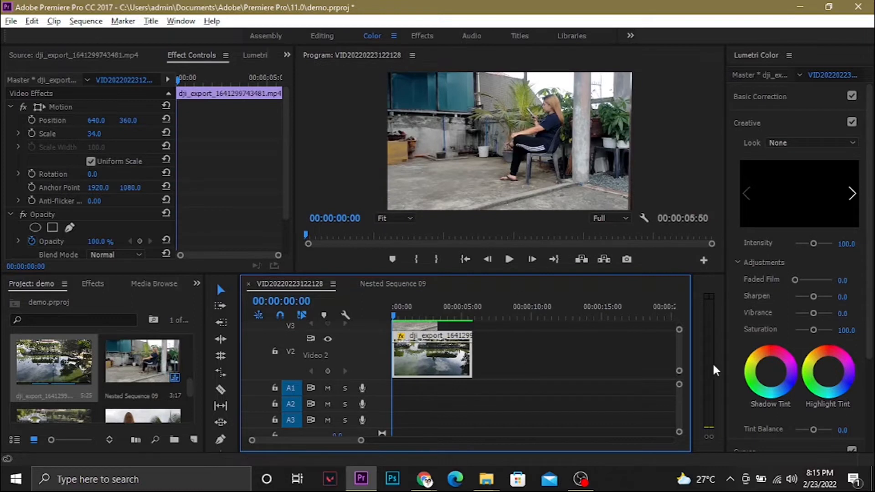
# Step: Nest the VID20220223122502.mp4 clip on Video 3, keeping the suggested sequence name
pyautogui.scroll(1, 676, 357)
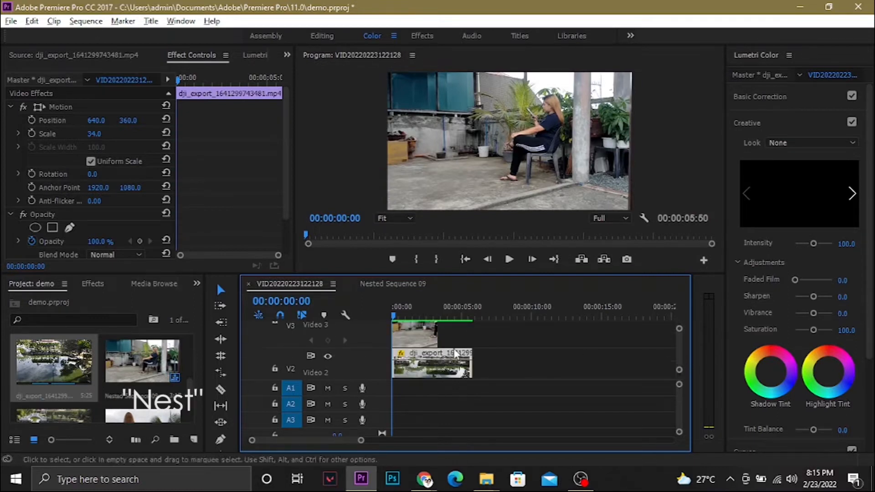
pyautogui.rightClick(414, 335)
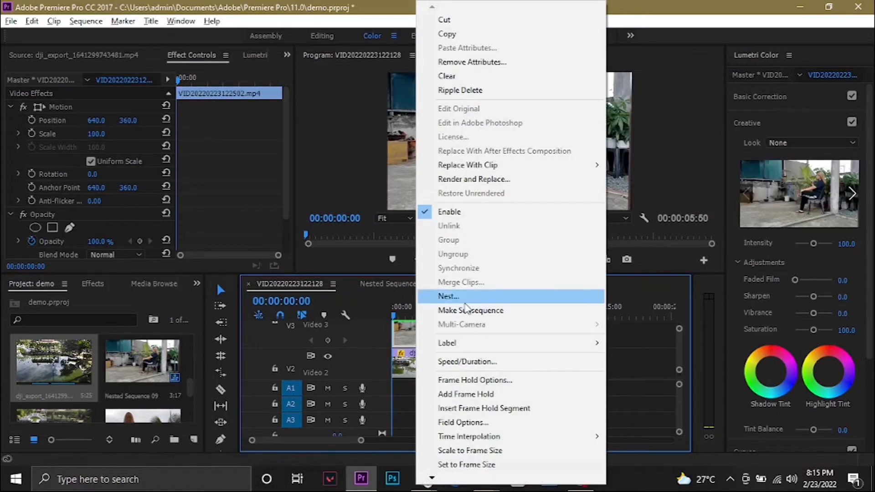
pyautogui.click(437, 296)
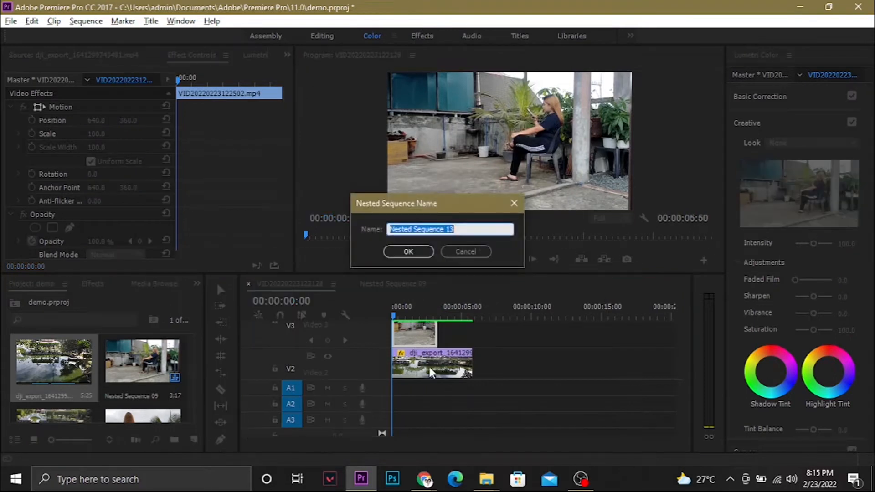
pyautogui.click(408, 251)
# Step: Nest the dji_export clip on Video 2, keeping the suggested sequence name
pyautogui.rightClick(434, 367)
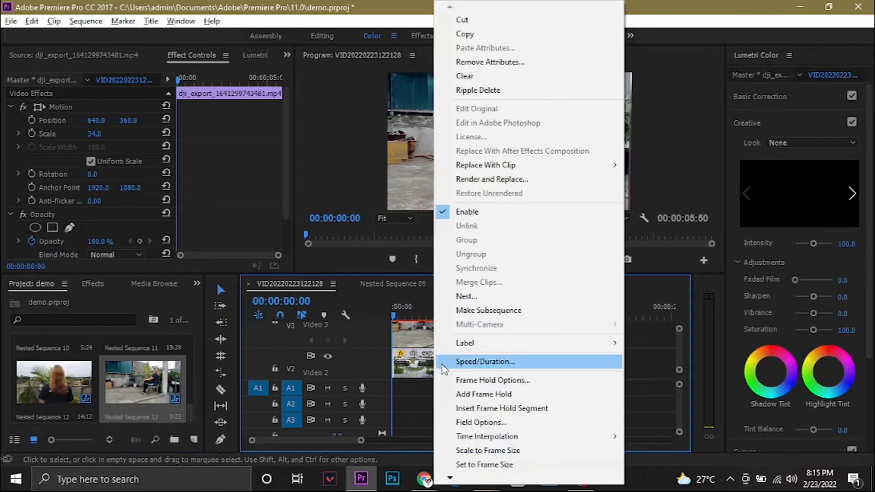
pyautogui.click(478, 296)
pyautogui.click(408, 254)
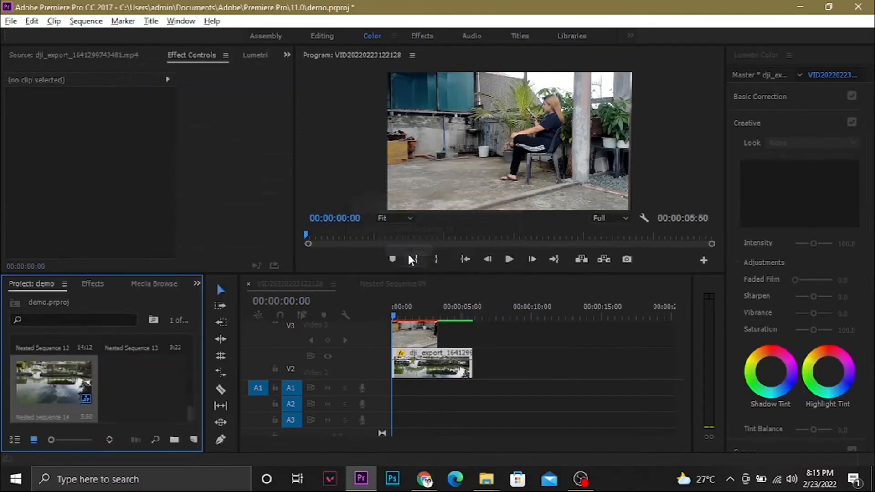
pyautogui.press('Return')
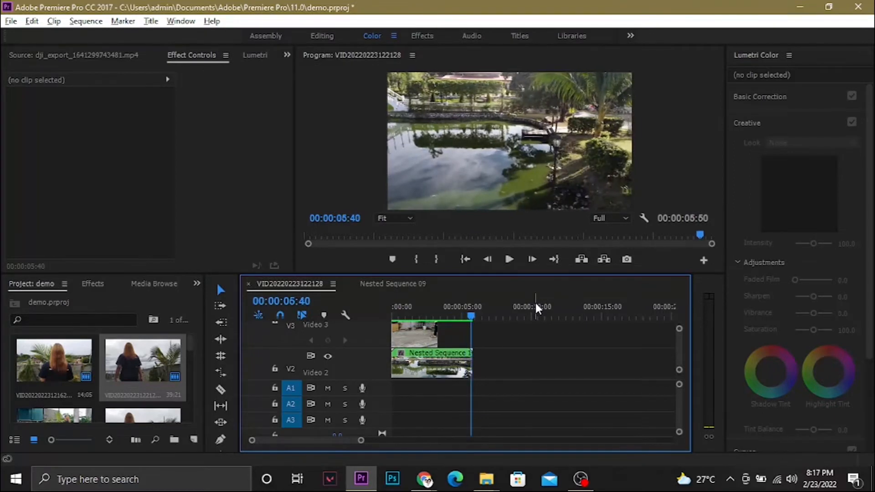
# Step: Return the playhead to 00:00:00:00 and collapse the video tracks to minimum height
pyautogui.moveTo(399, 313); pyautogui.dragTo(370, 317)
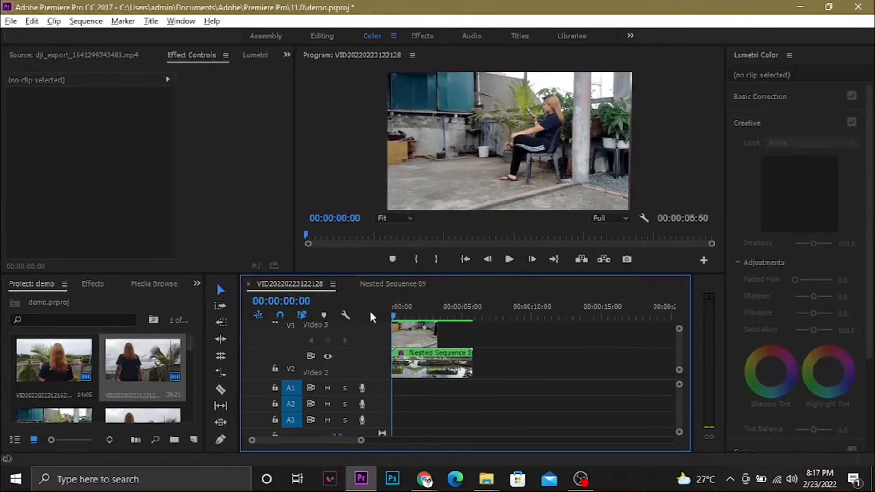
pyautogui.press('=')
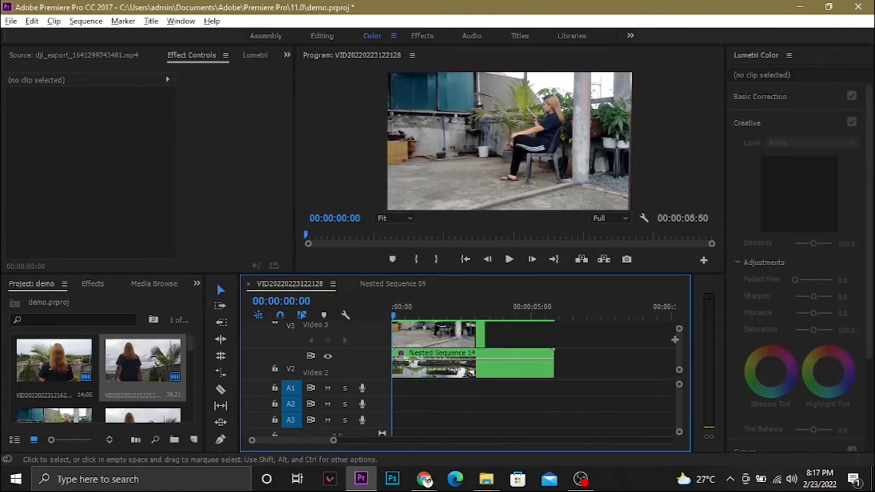
pyautogui.scroll(-1, 383, 334)
pyautogui.scroll(2, 378, 356)
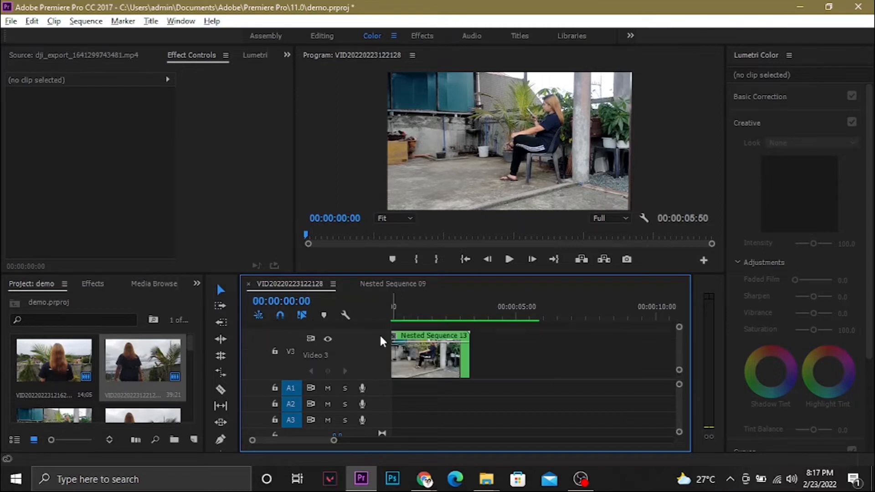
pyautogui.doubleClick(380, 336)
# Step: Play from the start and step frame by frame to 00:00:00:44, where the brown wall's trailing edge enters the picture
pyautogui.press('space')
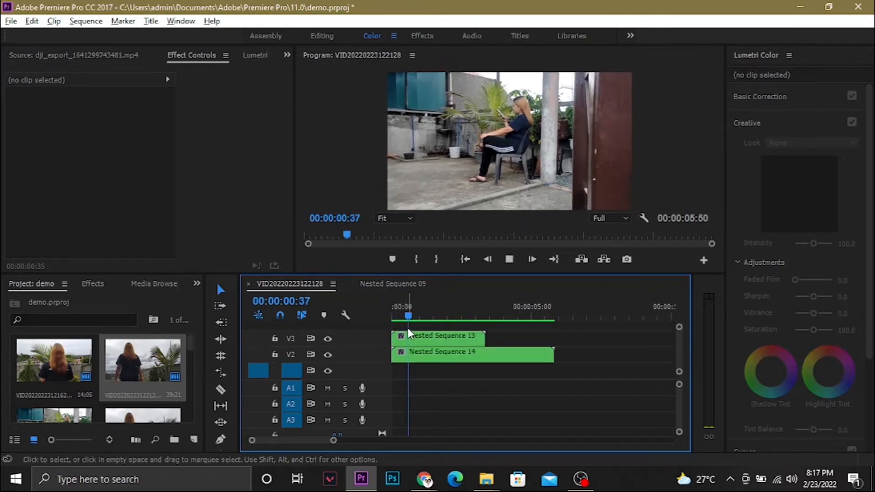
pyautogui.press('space')
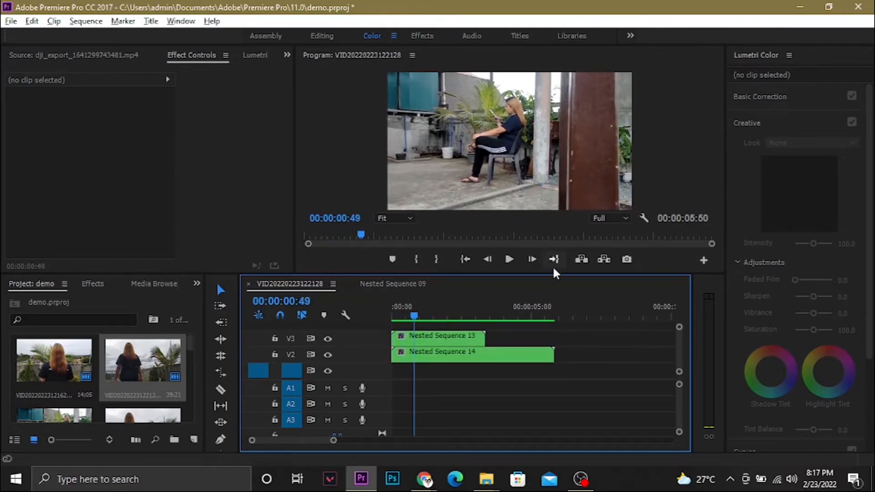
pyautogui.press('Left')
pyautogui.press('Left')
pyautogui.press('Left')
pyautogui.press('Left')
pyautogui.press('Left')
pyautogui.press('Left')
pyautogui.press('Left')
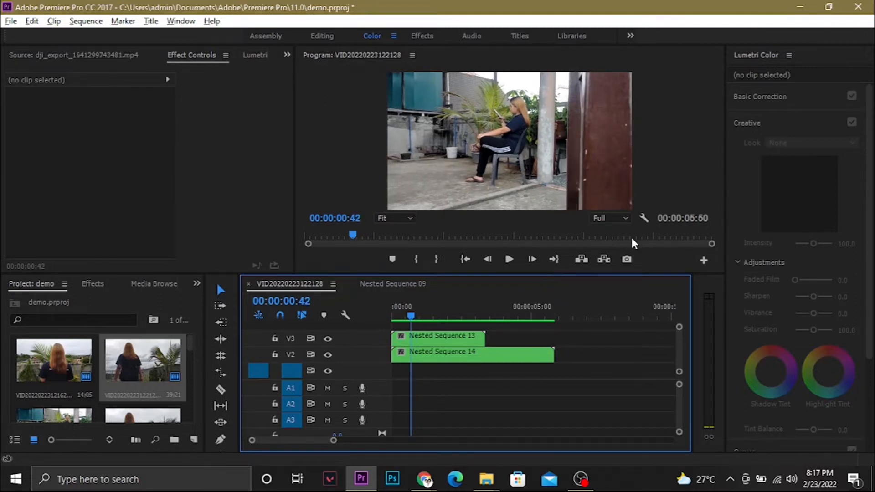
pyautogui.press('Left')
pyautogui.press('Right')
pyautogui.press('Right')
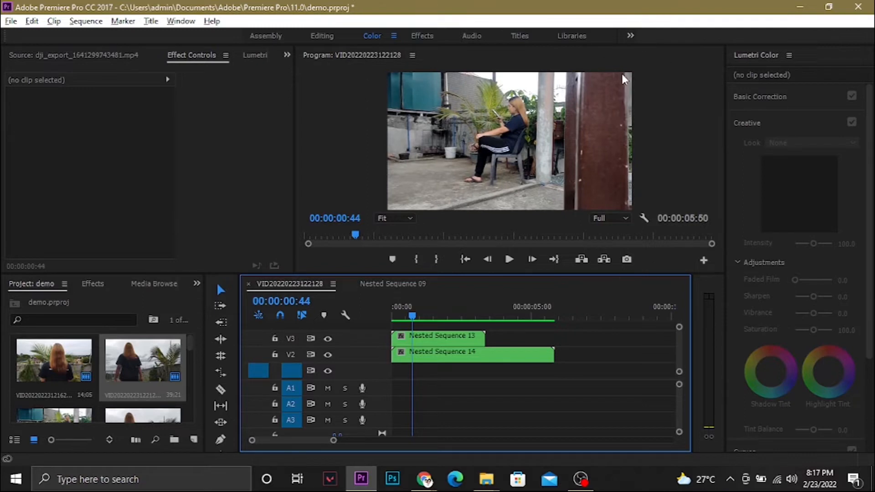
pyautogui.doubleClick(437, 338)
pyautogui.click(315, 284)
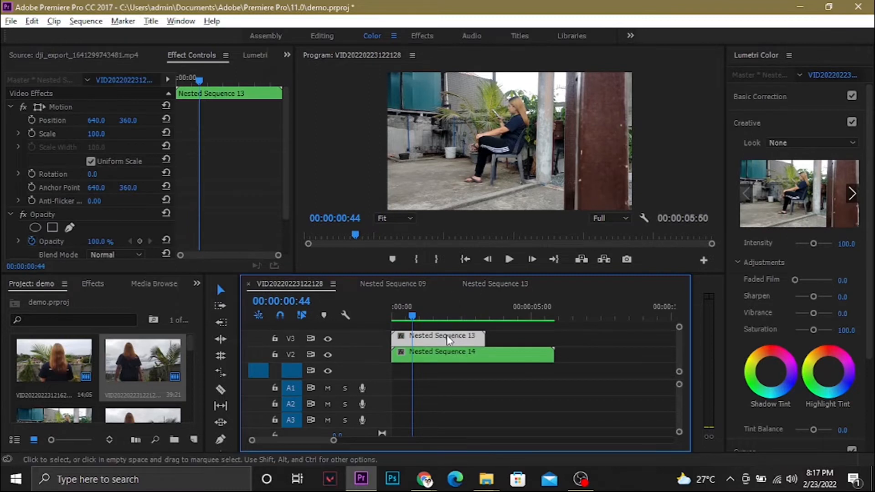
pyautogui.click(183, 54)
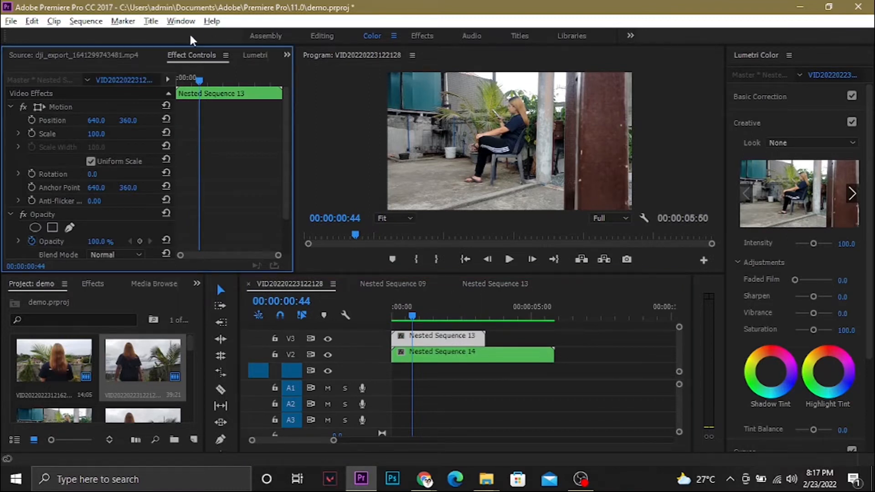
pyautogui.scroll(-3, 229, 150)
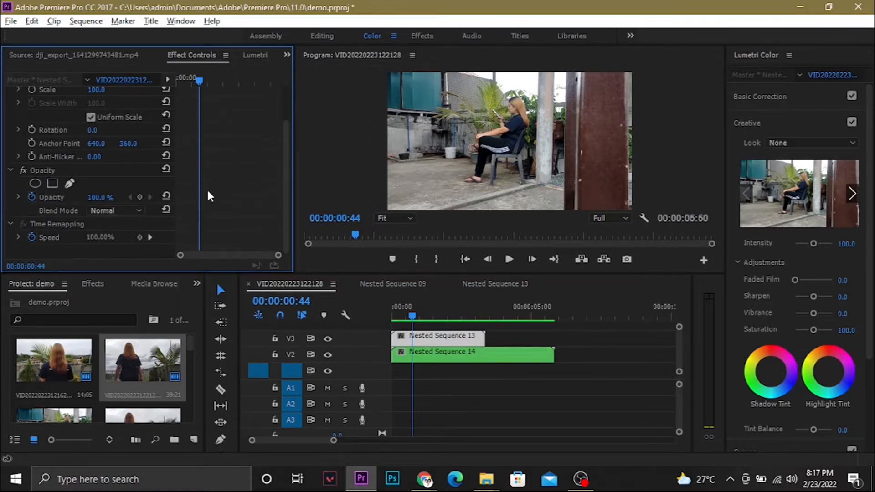
pyautogui.click(70, 184)
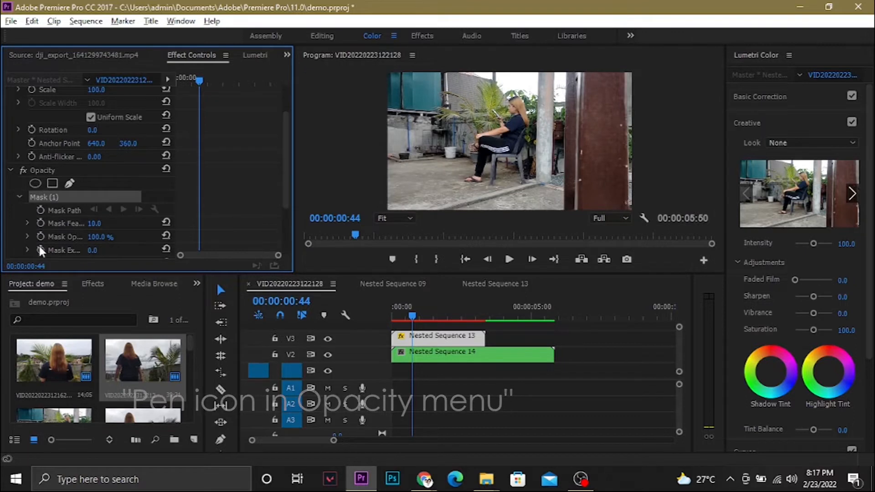
# Step: Turn on keyframing for the mask's path, feather, opacity and expansion at 00:00:00:44
pyautogui.scroll(-1, 222, 174)
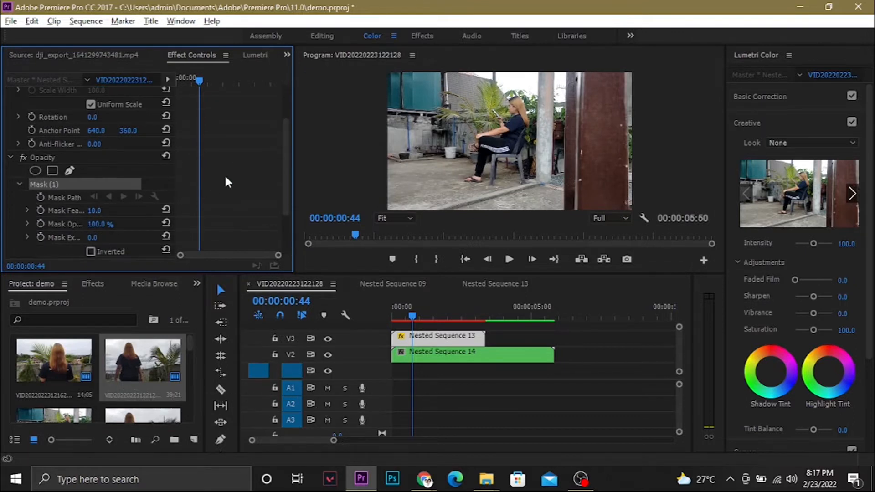
pyautogui.click(39, 197)
pyautogui.click(39, 209)
pyautogui.click(40, 223)
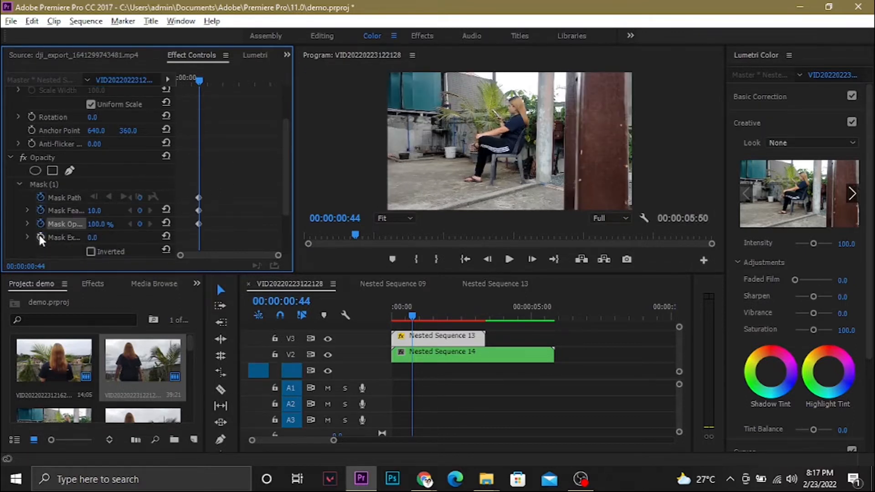
pyautogui.click(40, 238)
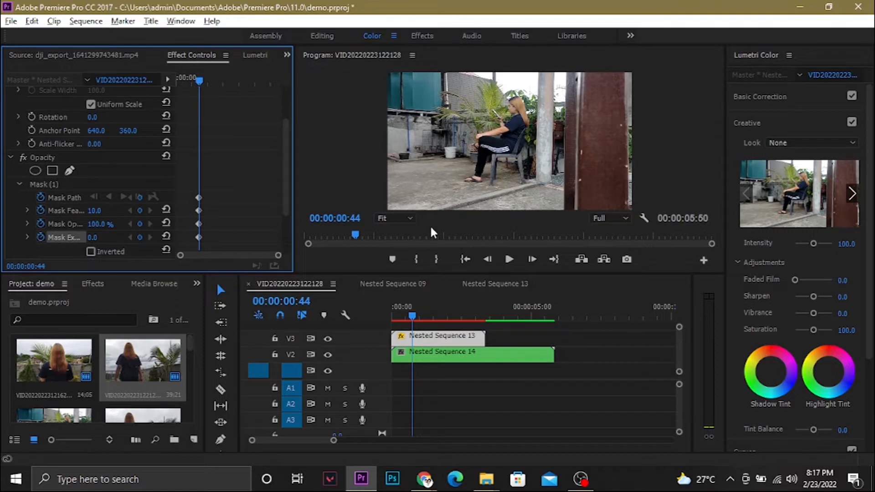
# Step: With the preview at 25%, draw a closed four-point mask beyond the brown wall's trailing edge and invert it
pyautogui.click(400, 213)
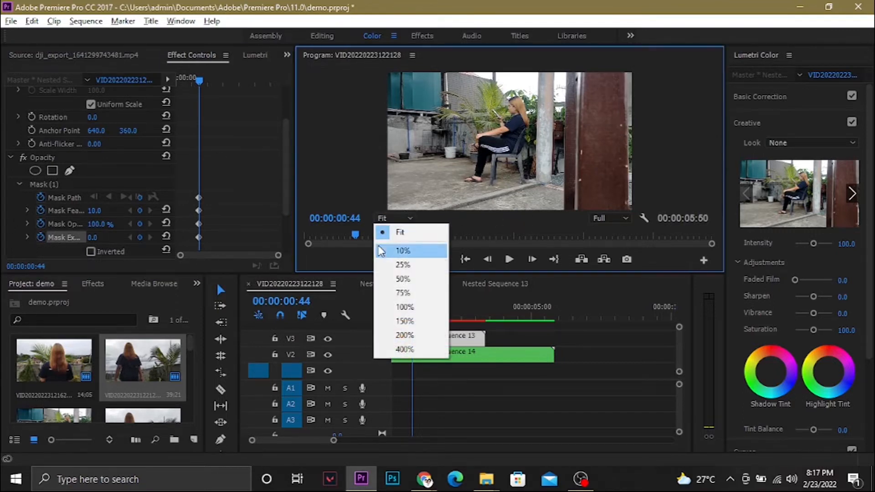
pyautogui.click(403, 265)
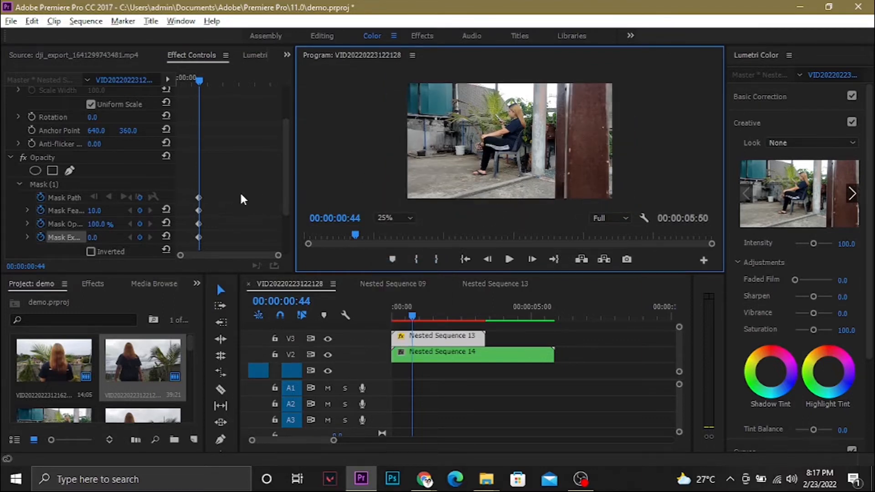
pyautogui.scroll(-1, 240, 192)
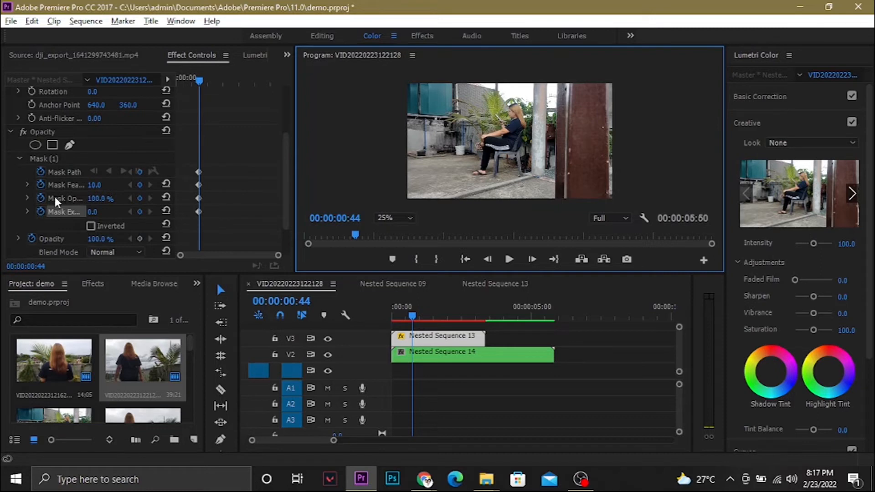
pyautogui.click(74, 159)
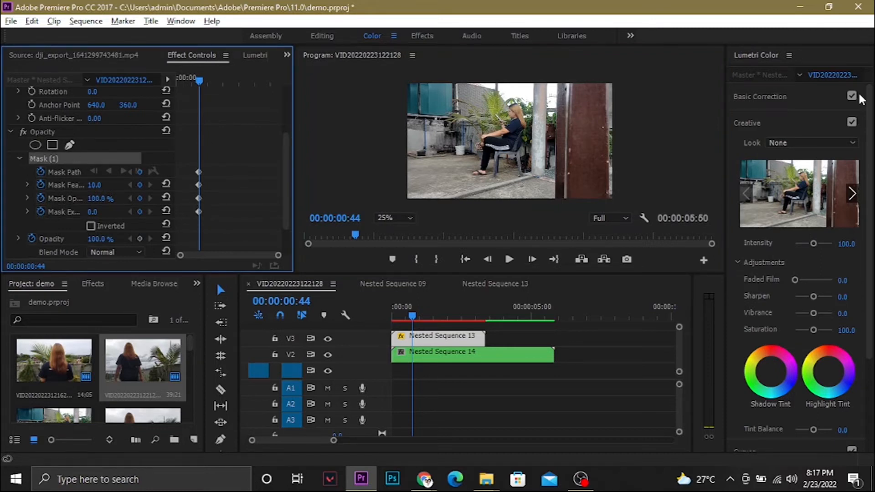
pyautogui.click(607, 80)
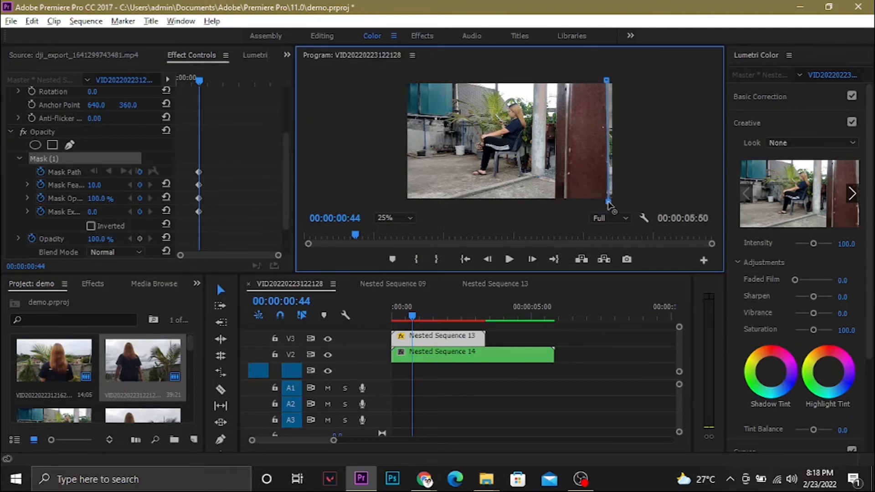
pyautogui.click(652, 81)
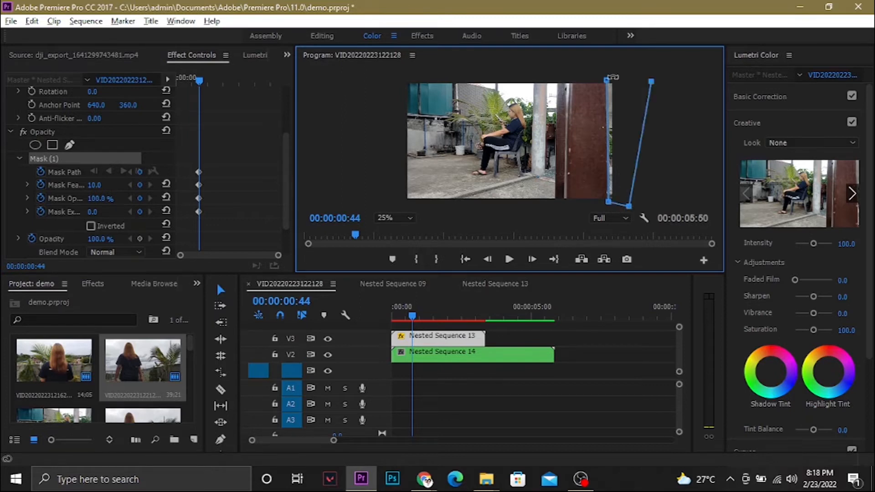
pyautogui.click(607, 80)
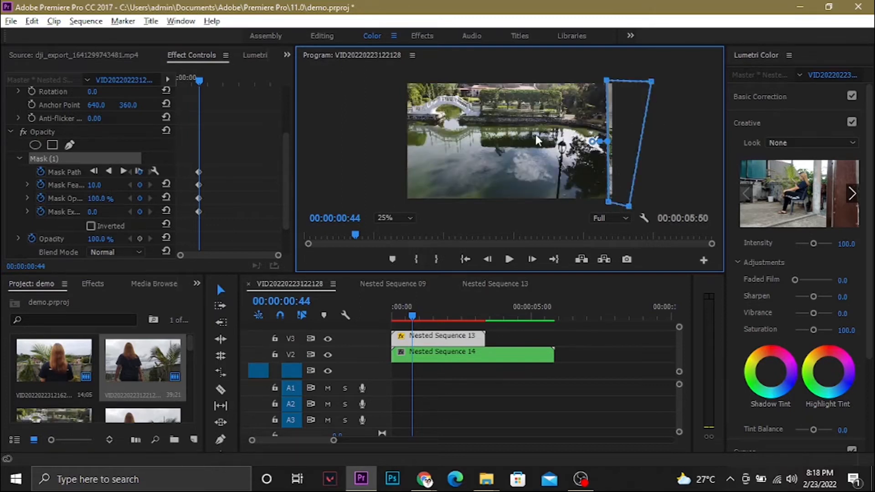
pyautogui.click(91, 226)
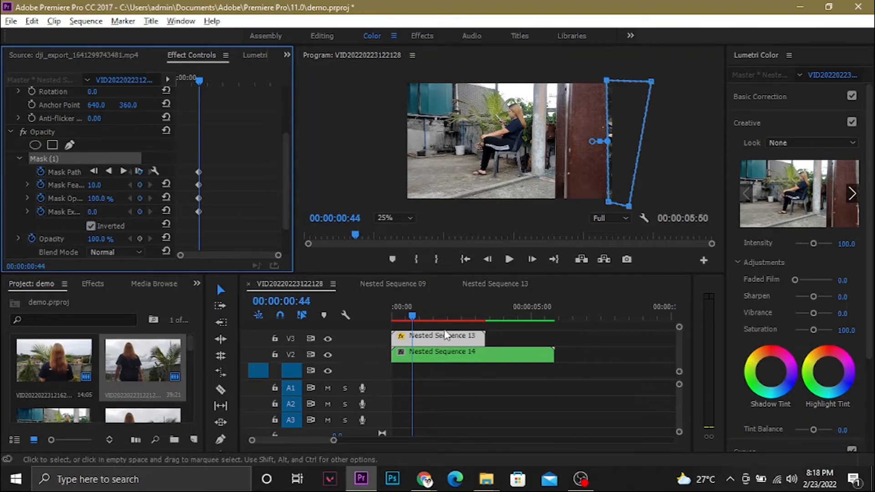
# Step: Advance to 00:00:00:46 and shift the whole mask slightly left to match the wall's trailing edge
pyautogui.press('Right')
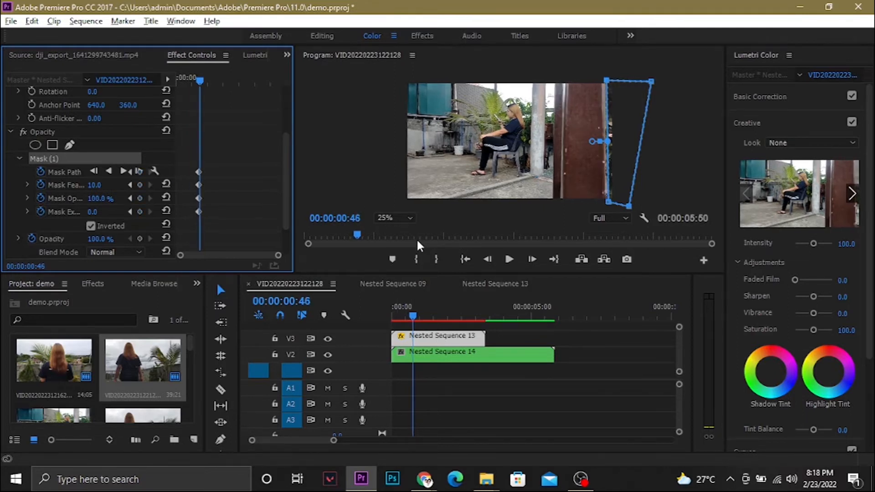
pyautogui.press('Right')
pyautogui.moveTo(635, 129); pyautogui.dragTo(634, 129)
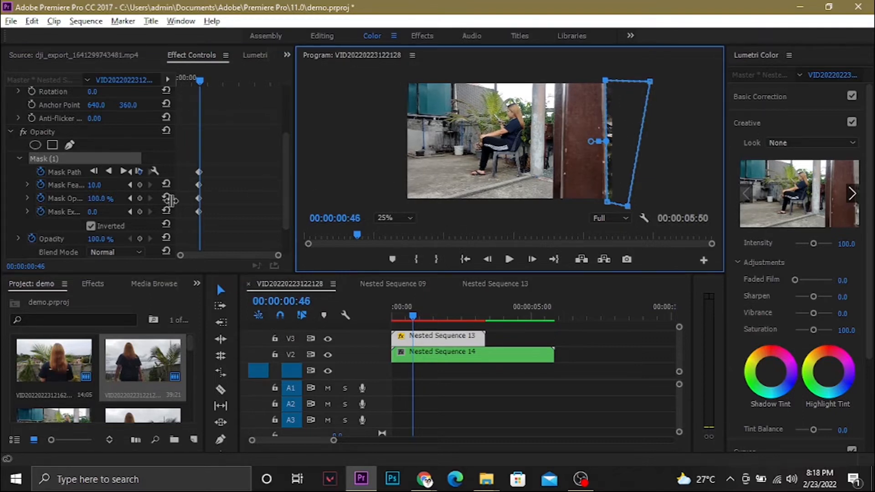
pyautogui.click(111, 158)
# Step: From 00:00:00:48, move the mask left frame by frame so its inner side follows the wall's trailing edge
pyautogui.press('Right')
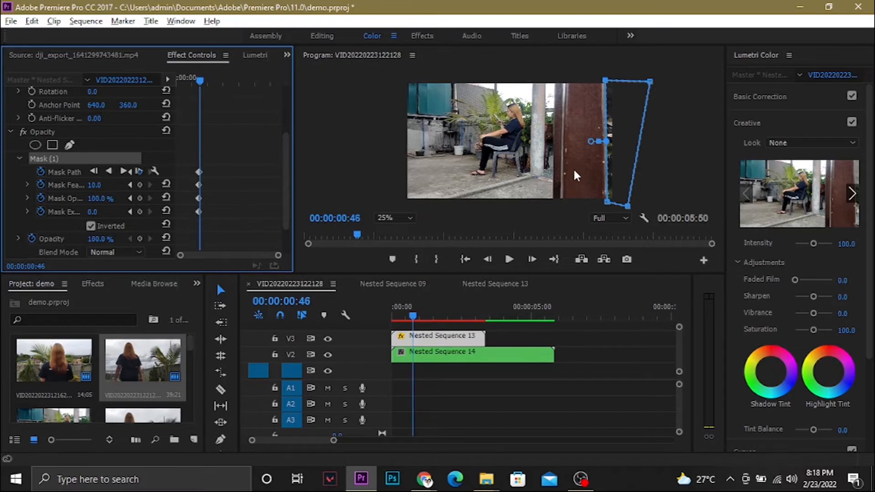
pyautogui.press('Right')
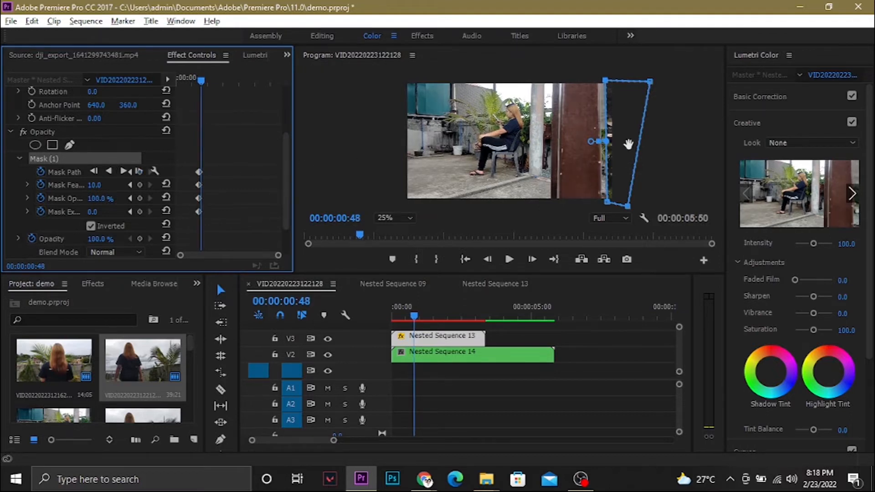
pyautogui.moveTo(626, 144); pyautogui.dragTo(582, 132)
pyautogui.click(128, 159)
pyautogui.press('Right')
pyautogui.press('Right')
pyautogui.press('Right')
pyautogui.press('Right')
pyautogui.click(127, 158)
pyautogui.press('Right')
pyautogui.press('Right')
pyautogui.click(127, 159)
pyautogui.press('Right')
pyautogui.press('Right')
pyautogui.press('Right')
pyautogui.press('Right')
pyautogui.press('Right')
pyautogui.press('Right')
pyautogui.press('Right')
pyautogui.press('Right')
pyautogui.press('Right')
pyautogui.press('Right')
pyautogui.press('Right')
pyautogui.press('Right')
# Step: Pull the mask's upper and lower outer corners outward so it extends past the picture's right edge
pyautogui.moveTo(591, 206); pyautogui.dragTo(624, 203)
pyautogui.moveTo(613, 82); pyautogui.dragTo(687, 73)
pyautogui.moveTo(624, 202); pyautogui.dragTo(668, 207)
# Step: Keep shifting the mask left with the wall edge frame by frame, and pull its lower outer corner farther out
pyautogui.press('Right')
pyautogui.press('Right')
pyautogui.press('Right')
pyautogui.press('Right')
pyautogui.moveTo(608, 148); pyautogui.dragTo(573, 164)
pyautogui.click(86, 160)
pyautogui.press('Right')
pyautogui.press('Right')
pyautogui.press('Right')
pyautogui.press('Right')
pyautogui.press('Right')
pyautogui.press('Right')
pyautogui.press('Right')
pyautogui.press('Right')
pyautogui.click(114, 159)
pyautogui.press('Right')
pyautogui.press('Right')
pyautogui.press('Right')
pyautogui.press('Right')
pyautogui.press('Right')
pyautogui.press('Right')
pyautogui.press('Right')
pyautogui.press('Right')
pyautogui.press('Right')
pyautogui.press('Right')
pyautogui.press('Right')
pyautogui.press('Right')
pyautogui.press('Right')
pyautogui.press('Right')
pyautogui.press('Right')
pyautogui.press('Right')
pyautogui.press('Right')
pyautogui.press('Right')
pyautogui.click(96, 160)
pyautogui.press('Right')
pyautogui.press('Right')
pyautogui.press('Right')
pyautogui.press('Right')
pyautogui.press('Right')
pyautogui.moveTo(613, 207); pyautogui.dragTo(643, 207)
# Step: From 00:00:00:48, shift the whole mask left frame by frame to follow the wall's trailing edge
pyautogui.press('Right')
pyautogui.moveTo(568, 164); pyautogui.dragTo(555, 155)
pyautogui.click(113, 160)
pyautogui.press('Right')
pyautogui.press('Right')
pyautogui.press('Right')
pyautogui.press('Right')
pyautogui.press('Right')
pyautogui.press('Right')
pyautogui.press('Right')
pyautogui.press('Right')
pyautogui.press('Right')
# Step: Advance the mask tracking to 00:00:02:02 and pull the mask's upper outer corner outward beyond the picture's right edge
pyautogui.click(114, 160)
pyautogui.press('Right')
pyautogui.press('Right')
pyautogui.press('Right')
pyautogui.press('Right')
pyautogui.moveTo(615, 75); pyautogui.dragTo(645, 80)
pyautogui.click(114, 160)
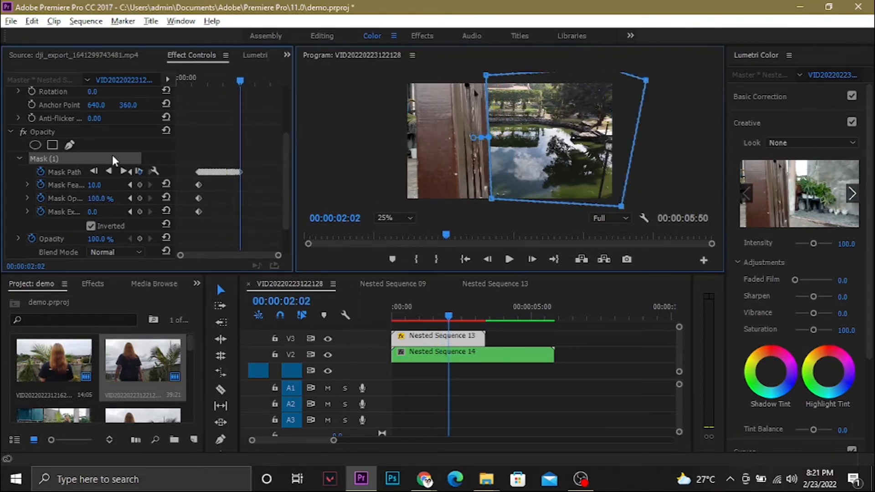
# Step: Step a few frames past 00:00:02:02 and move the mask's upper and lower inner corners left onto the wall's trailing edge
pyautogui.press('Right')
pyautogui.press('Right')
pyautogui.press('Right')
pyautogui.press('Right')
pyautogui.moveTo(487, 76); pyautogui.dragTo(481, 76)
pyautogui.moveTo(491, 199); pyautogui.dragTo(489, 205)
pyautogui.click(114, 160)
# Step: Continue frame by frame and reposition the whole mask so its inner side stays aligned with the wall's trailing edge
pyautogui.press('Right')
pyautogui.press('Right')
pyautogui.press('Right')
pyautogui.press('Right')
pyautogui.press('Right')
pyautogui.press('Right')
pyautogui.moveTo(565, 155); pyautogui.dragTo(580, 157)
pyautogui.press('Right')
pyautogui.press('Right')
pyautogui.press('Right')
pyautogui.press('Right')
pyautogui.press('Right')
pyautogui.press('Right')
pyautogui.press('Right')
pyautogui.press('Right')
pyautogui.press('Right')
pyautogui.press('Right')
# Step: Pull both outer mask corners farther past the picture's right edge and nudge the lower inner corner left onto the wall edge
pyautogui.moveTo(609, 207); pyautogui.dragTo(657, 207)
pyautogui.moveTo(633, 80); pyautogui.dragTo(660, 77)
pyautogui.press('Right')
pyautogui.press('Right')
pyautogui.moveTo(476, 206); pyautogui.dragTo(472, 207)
pyautogui.click(123, 161)
# Step: Keep the mask following the wall's trailing edge frame by frame up to 00:00:02:32
pyautogui.press('Right')
pyautogui.press('Right')
pyautogui.press('Right')
pyautogui.press('Right')
pyautogui.press('Right')
pyautogui.press('Right')
pyautogui.press('Right')
pyautogui.press('Right')
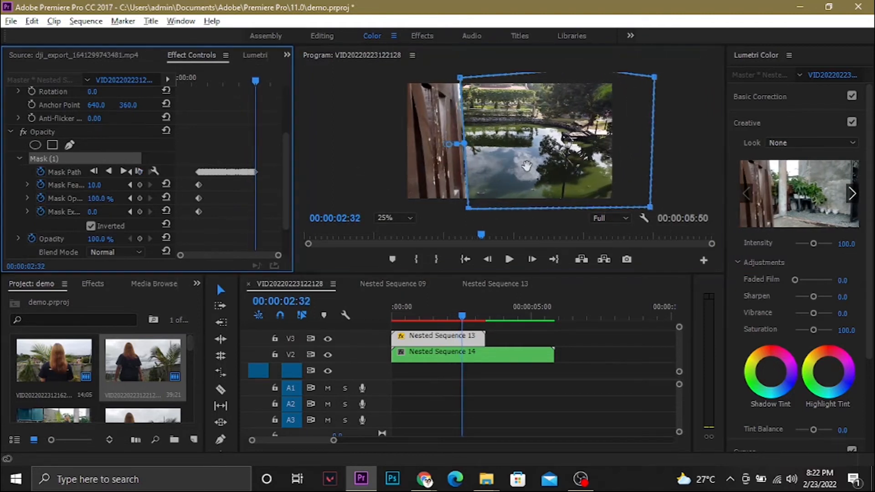
# Step: Advance a few frames beyond 00:00:02:32 and move the whole mask left to match the wall's trailing edge
pyautogui.press('Right')
pyautogui.press('Right')
pyautogui.click(114, 159)
pyautogui.press('Right')
pyautogui.press('Right')
pyautogui.press('Right')
pyautogui.press('Right')
pyautogui.moveTo(553, 157); pyautogui.dragTo(538, 162)
pyautogui.click(120, 160)
# Step: Step forward through the next frames, keeping the mask's inner side on the receding wall edge
pyautogui.press('Right')
pyautogui.press('Right')
pyautogui.press('Right')
pyautogui.press('Right')
pyautogui.press('Right')
pyautogui.press('Right')
pyautogui.press('Right')
pyautogui.press('Right')
pyautogui.click(114, 161)
# Step: Carry the mask path animation on to 00:00:03:00, with the inner side following the wall toward the picture's left edge
pyautogui.press('Right')
pyautogui.press('Right')
pyautogui.press('Right')
pyautogui.press('Right')
pyautogui.press('Right')
pyautogui.press('Right')
pyautogui.press('Right')
pyautogui.press('Right')
pyautogui.click(112, 160)
pyautogui.press('Right')
pyautogui.press('Right')
pyautogui.press('Right')
pyautogui.press('Right')
pyautogui.press('Right')
pyautogui.press('Right')
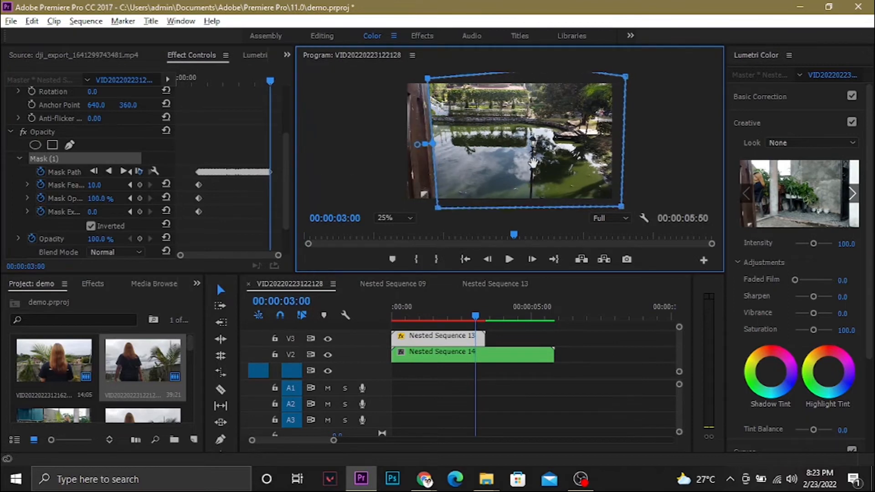
# Step: Advance past 00:00:03:00, keep the mask's inner side on the wall edge and extend its outer corners well beyond the picture's right side
pyautogui.press('Right')
pyautogui.press('Right')
pyautogui.moveTo(426, 79); pyautogui.dragTo(424, 81)
pyautogui.moveTo(619, 207); pyautogui.dragTo(672, 207)
pyautogui.moveTo(623, 77); pyautogui.dragTo(687, 74)
pyautogui.press('Right')
pyautogui.press('Right')
# Step: Carry the mask path animation frame by frame up to 00:00:03:10, with the inner side following the remaining strip of wall
pyautogui.click(114, 160)
pyautogui.press('Right')
pyautogui.press('Right')
pyautogui.press('Right')
pyautogui.press('Right')
pyautogui.press('Right')
pyautogui.press('Right')
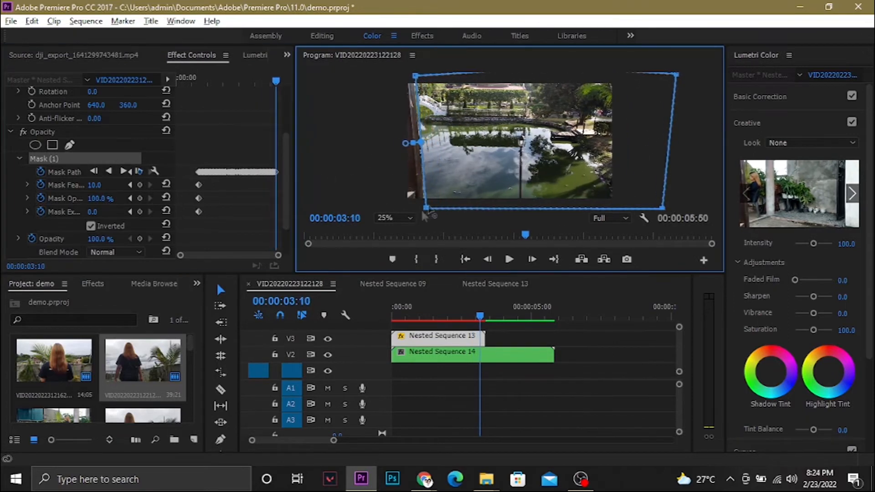
# Step: Continue the mask path to 00:00:03:20, shifting the whole mask left until its inner side reaches the picture's left edge
pyautogui.click(113, 160)
pyautogui.press('Right')
pyautogui.press('Right')
pyautogui.press('Right')
pyautogui.press('Right')
pyautogui.press('Right')
pyautogui.press('Right')
pyautogui.press('Right')
pyautogui.press('Right')
pyautogui.moveTo(494, 187); pyautogui.dragTo(475, 186)
pyautogui.click(128, 158)
pyautogui.press('Right')
pyautogui.press('Right')
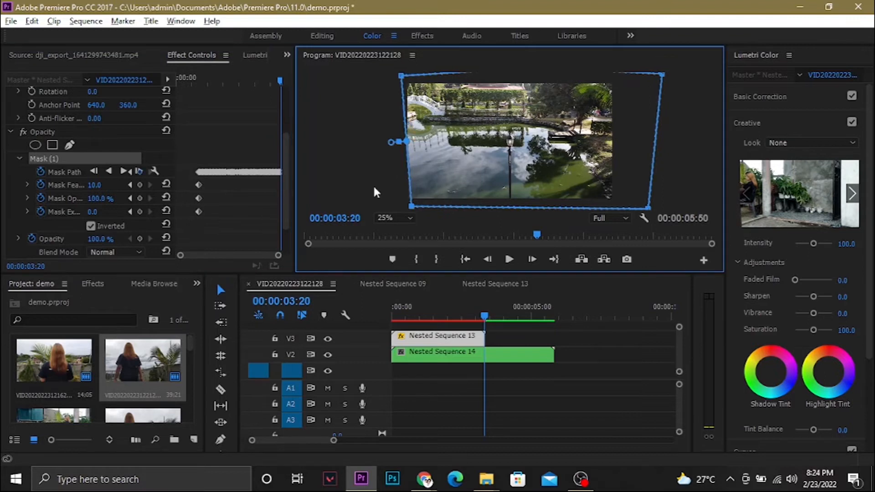
# Step: Finish the mask path at 00:00:03:21 by pulling the mask's lower-left corner outside the picture
pyautogui.click(132, 159)
pyautogui.press('Right')
pyautogui.press('Right')
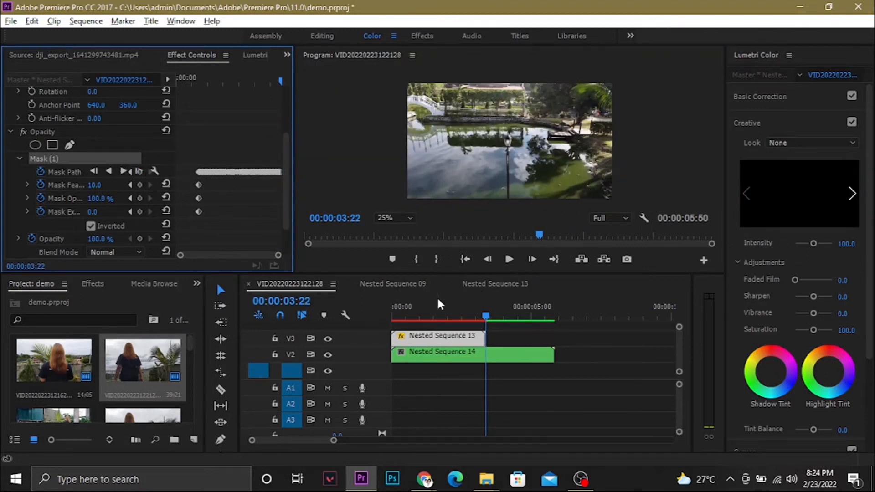
pyautogui.press('Left')
pyautogui.moveTo(411, 207); pyautogui.dragTo(400, 207)
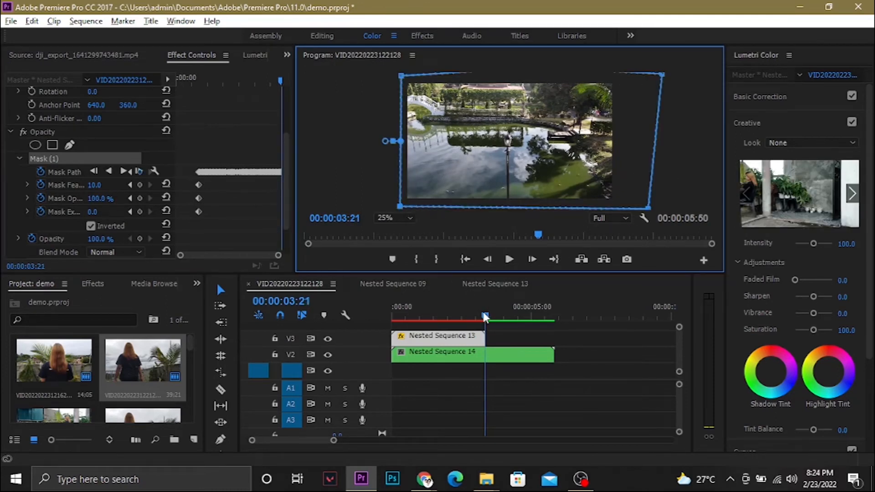
# Step: Return to the sequence start and render the preview to review the finished masking transition
pyautogui.moveTo(484, 314); pyautogui.dragTo(348, 308)
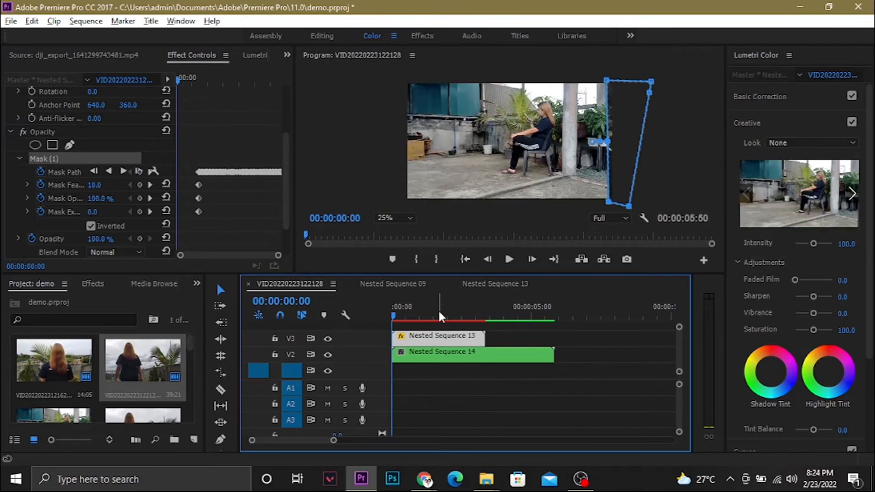
pyautogui.press('Return')
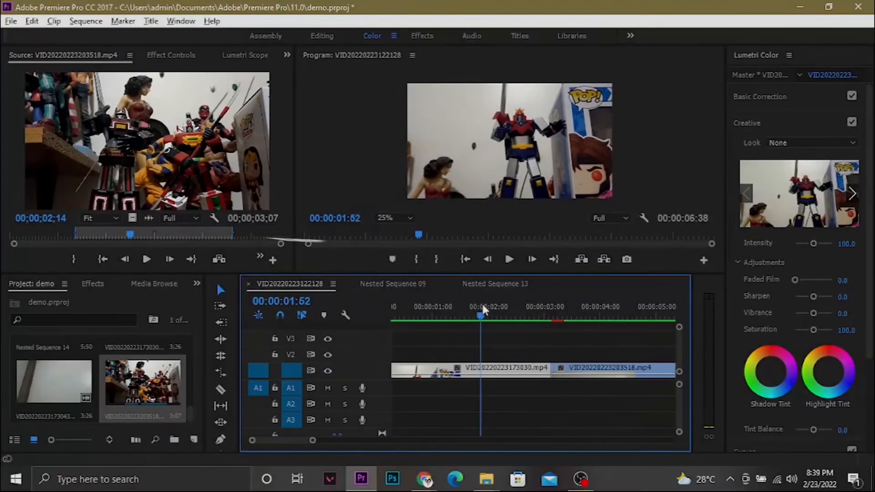
# Step: Render the sequence with the two toy figure clips and play it to review the camera pan at the cut
pyautogui.click(482, 302)
pyautogui.press('Return')
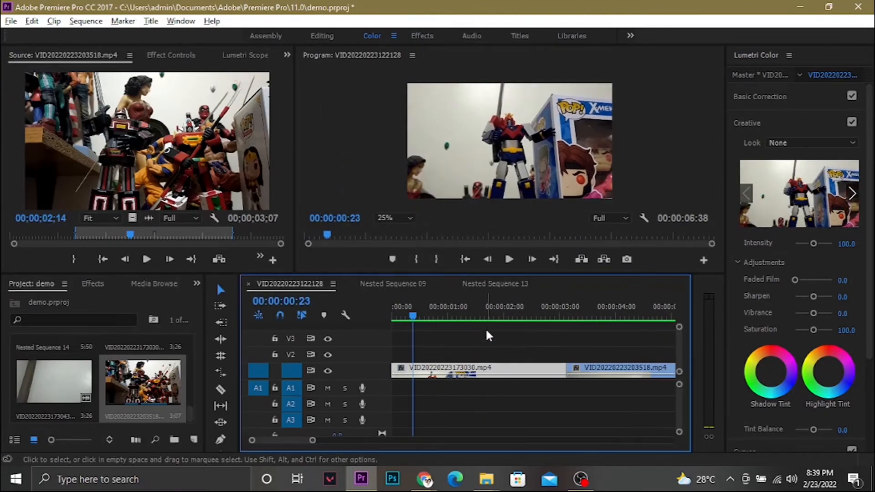
pyautogui.click(528, 315)
pyautogui.moveTo(530, 316); pyautogui.dragTo(530, 314)
pyautogui.press('space')
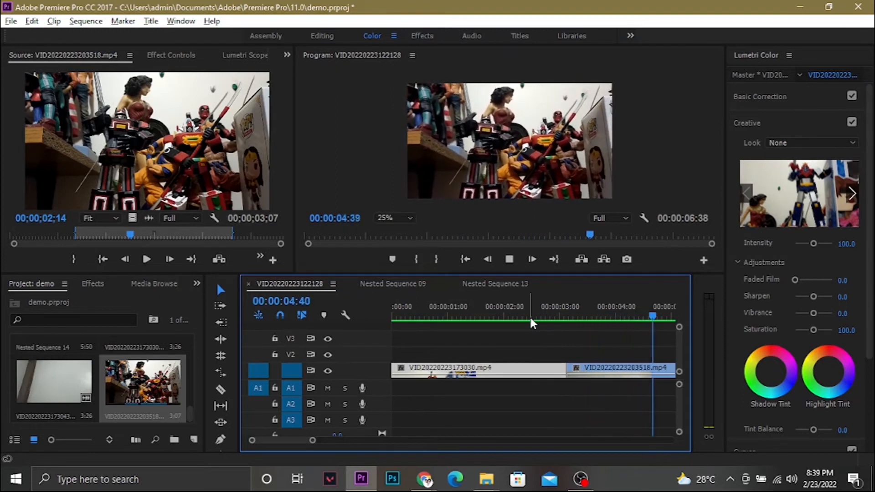
pyautogui.press('space')
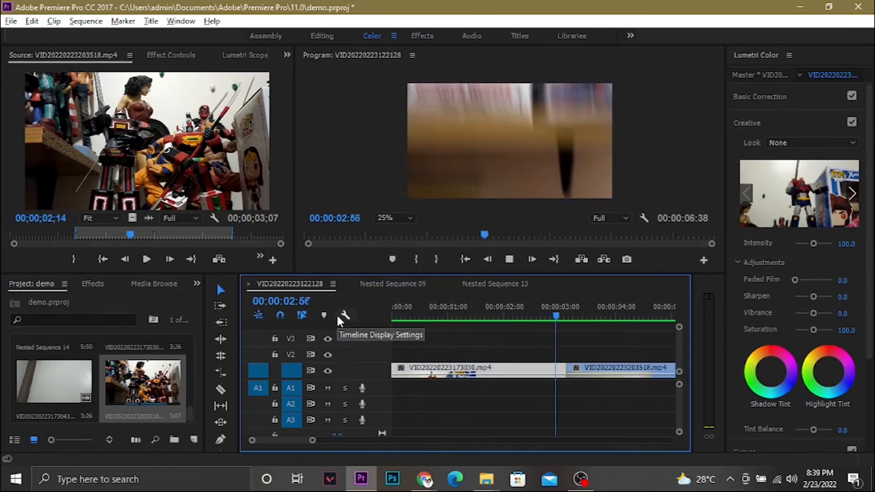
# Step: Remove the end of VID20220223173030.mp4 after the motion-blurred frame at 00:00:02:53 and close the gap before the second clip
pyautogui.click(516, 313)
pyautogui.moveTo(518, 310); pyautogui.dragTo(553, 308)
pyautogui.click(559, 368)
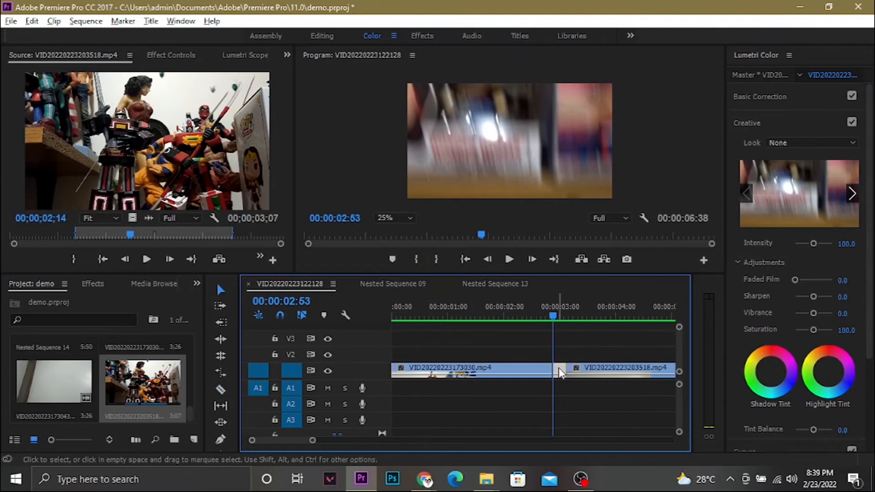
pyautogui.press('Delete')
pyautogui.click(562, 370)
pyautogui.press('Delete')
# Step: Cut VID20220223203518.mp4 at 00:00:03:03, delete the short piece before the cut and close the gap
pyautogui.moveTo(537, 312); pyautogui.dragTo(563, 310)
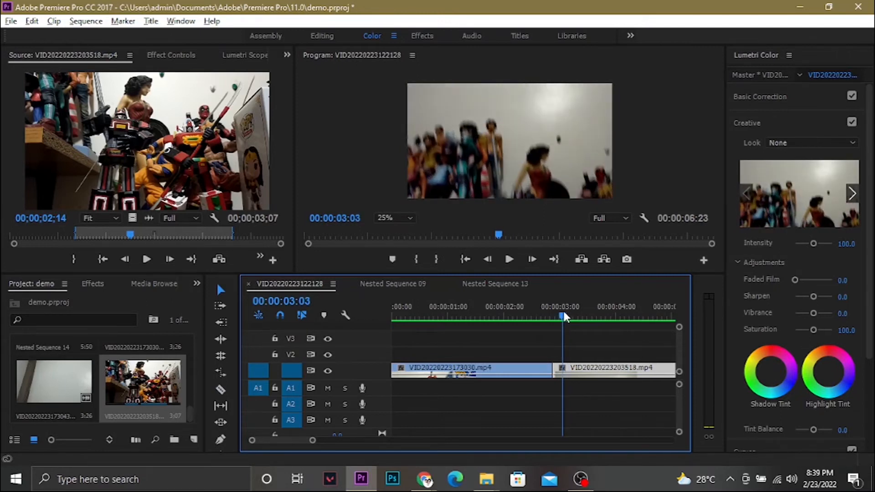
pyautogui.press('c')
pyautogui.click(563, 368)
pyautogui.press('v')
pyautogui.click(557, 373)
pyautogui.press('Delete')
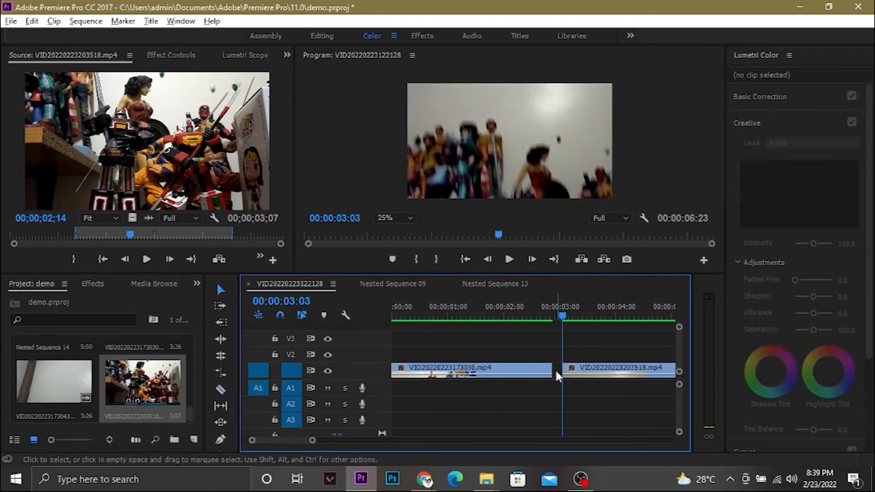
pyautogui.click(555, 368)
pyautogui.press('Delete')
# Step: Check the new cut around 00:00:03:00 and play the sequence from the start to review the whip-pan transition
pyautogui.click(559, 308)
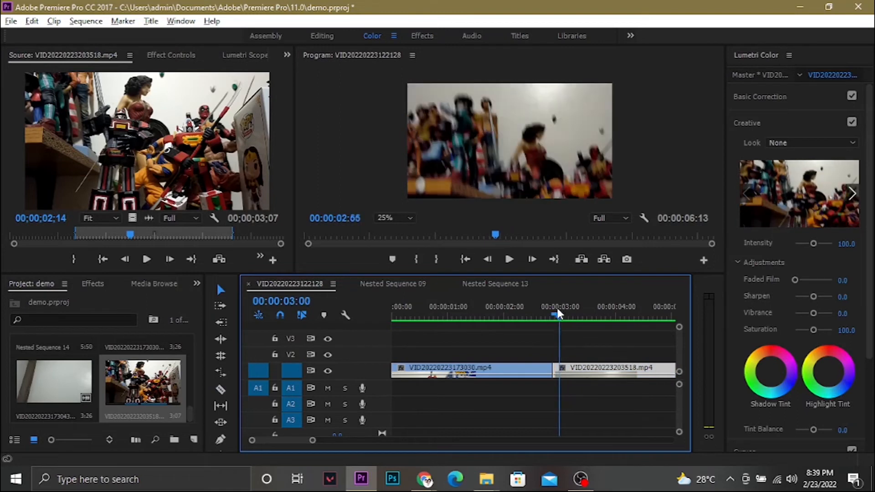
pyautogui.moveTo(559, 308); pyautogui.dragTo(367, 312)
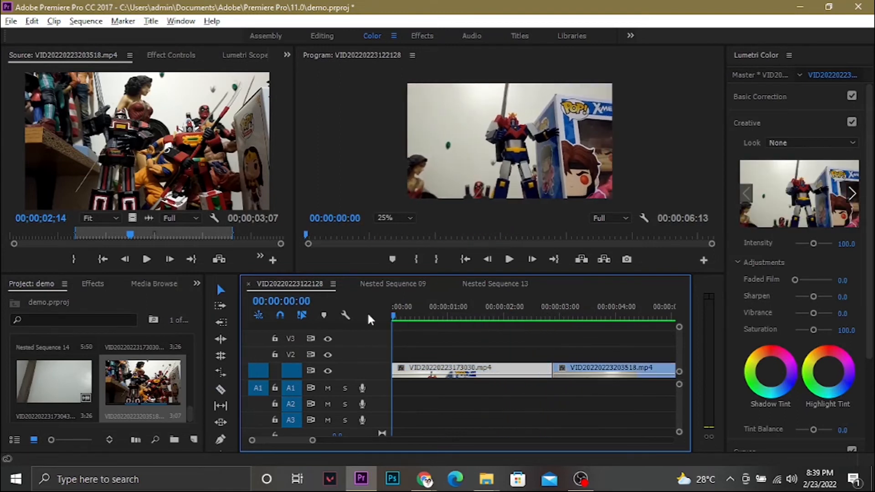
pyautogui.press('space')
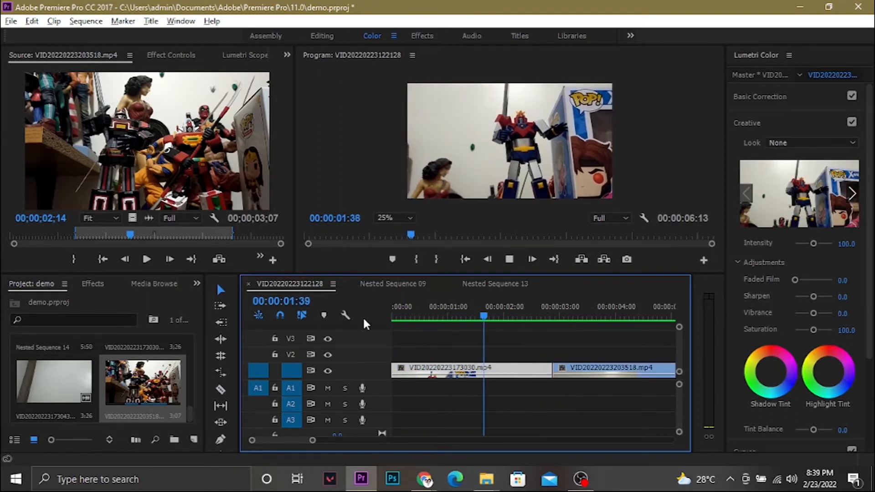